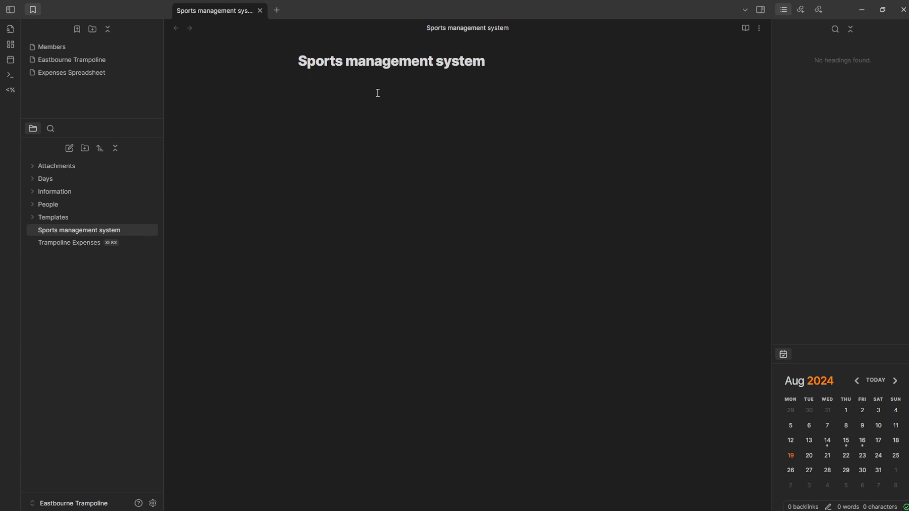
# - Paste the prepared planning outline into the Sports management system note
pyautogui.write('- Member page \t- Properties \t- List of days \t- Total days \t- List of payment - Attendance record - Skill record - Register appearance')
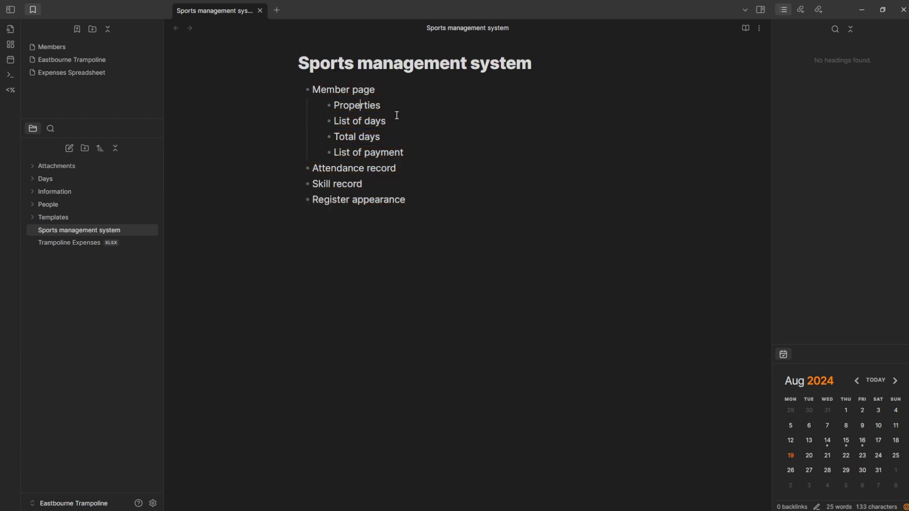
pyautogui.tripleClick(338, 87)
pyautogui.click(393, 87)
pyautogui.click(390, 106)
pyautogui.tripleClick(381, 91)
# - Add an indented 'yes and no' sub-point under List of days
pyautogui.moveTo(341, 117); pyautogui.dragTo(391, 120)
pyautogui.click(392, 120)
pyautogui.press('Return')
pyautogui.press('Tab')
pyautogui.write('yes and no')
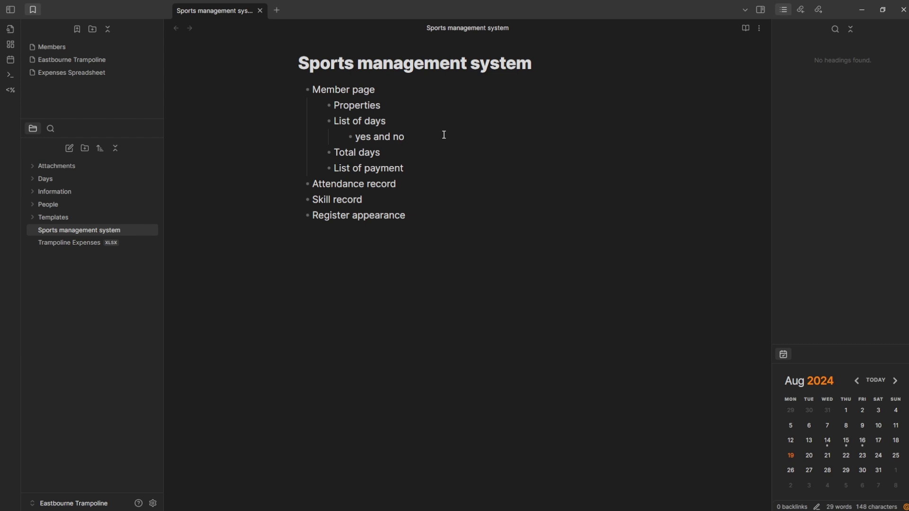
pyautogui.moveTo(432, 134); pyautogui.dragTo(351, 136)
pyautogui.click(385, 135)
pyautogui.moveTo(334, 168); pyautogui.dragTo(460, 168)
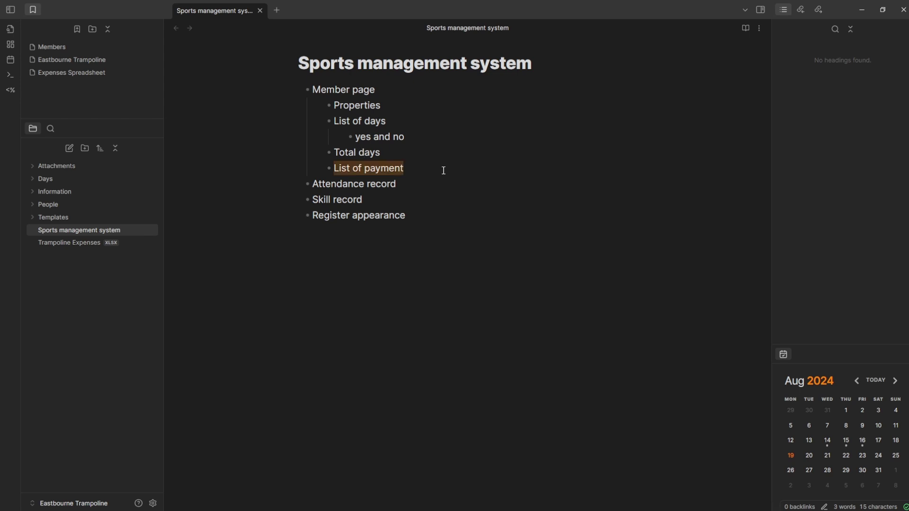
pyautogui.moveTo(406, 138); pyautogui.dragTo(314, 125)
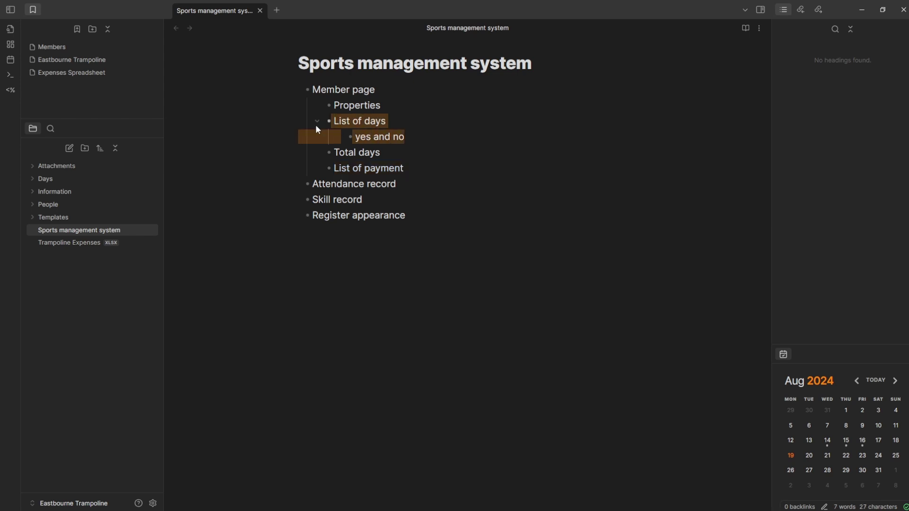
pyautogui.click(370, 152)
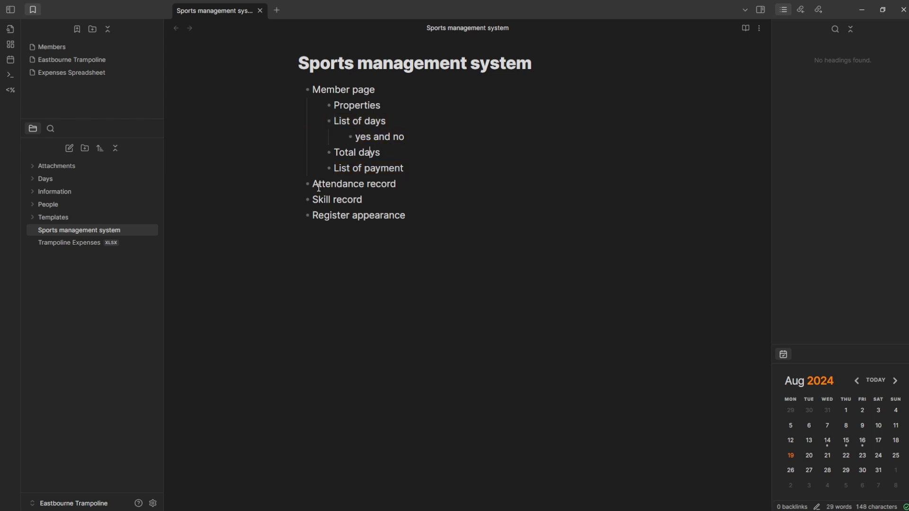
pyautogui.moveTo(313, 184); pyautogui.dragTo(435, 180)
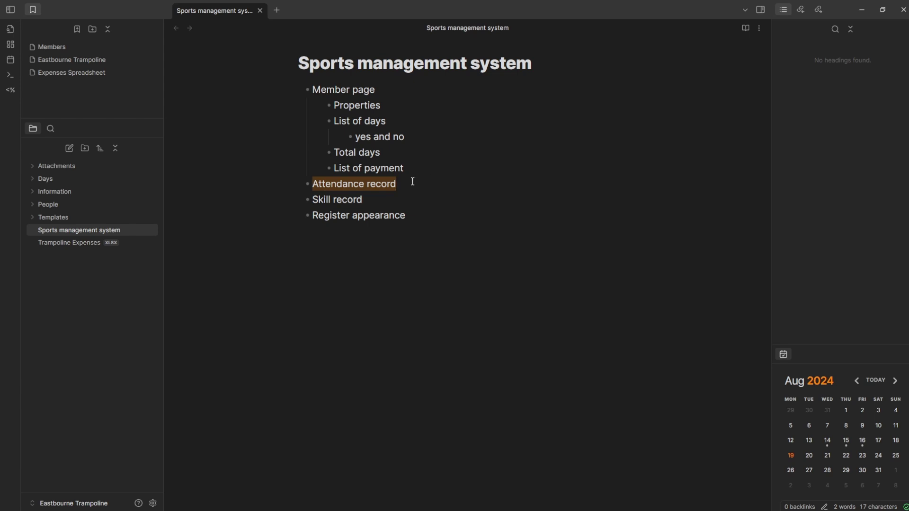
pyautogui.moveTo(313, 200); pyautogui.dragTo(398, 197)
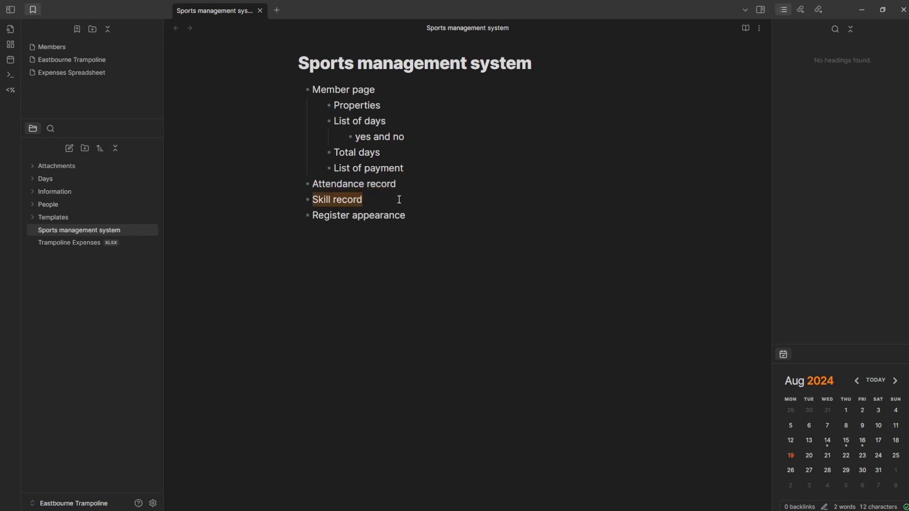
pyautogui.click(355, 200)
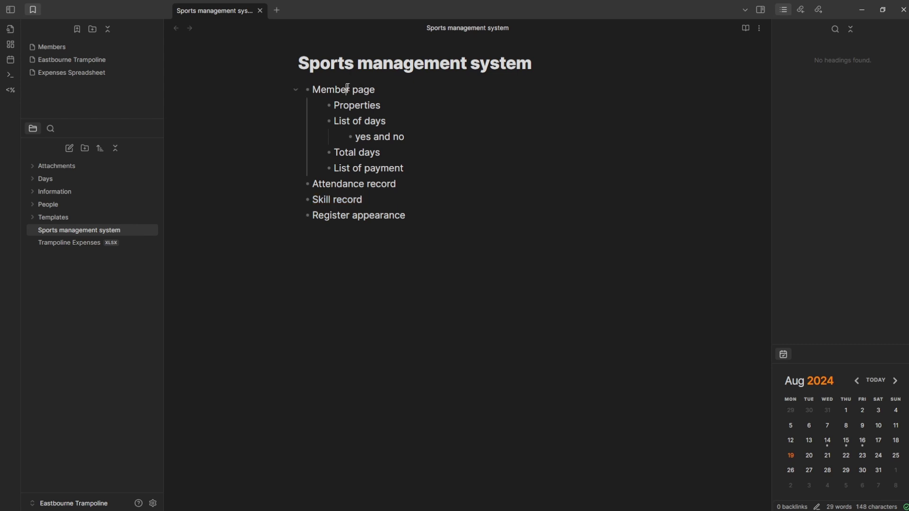
pyautogui.click(356, 200)
pyautogui.tripleClick(410, 215)
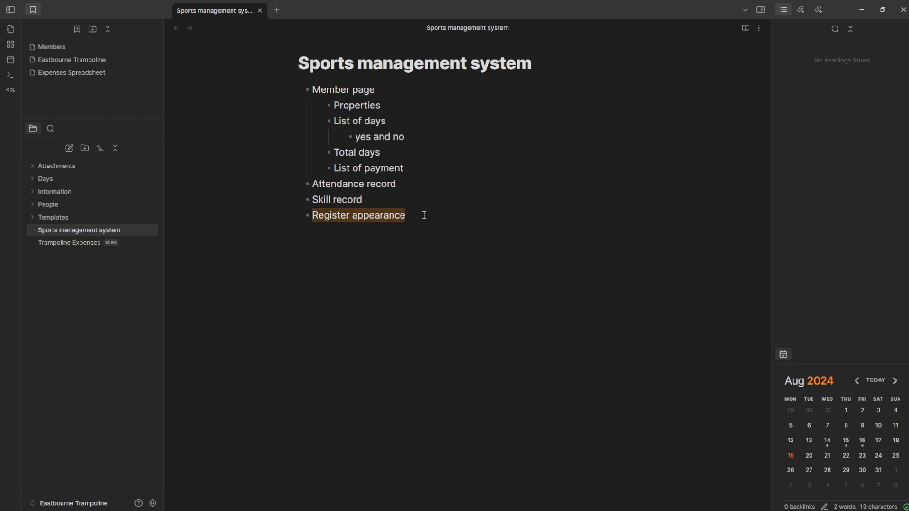
pyautogui.click(423, 216)
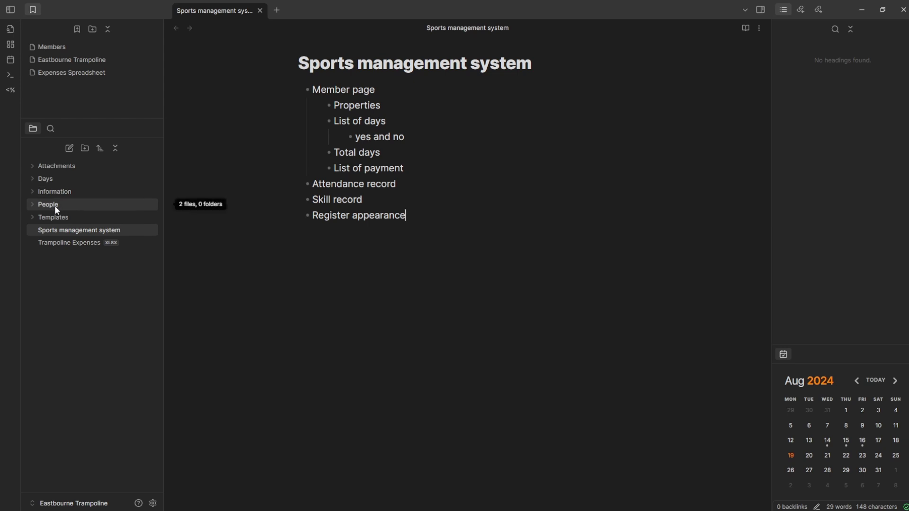
# - Open the Member template from Templates and keep DoB as a Date property
pyautogui.click(63, 219)
pyautogui.click(84, 233)
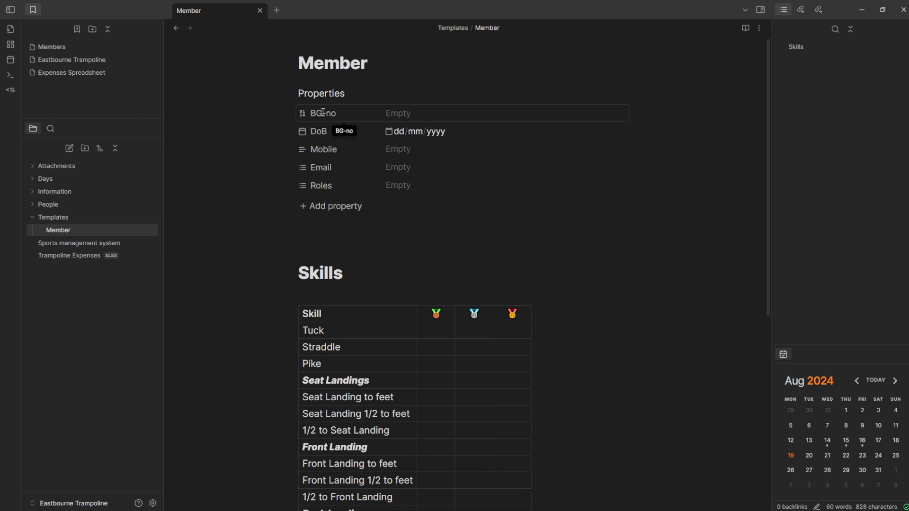
pyautogui.click(428, 112)
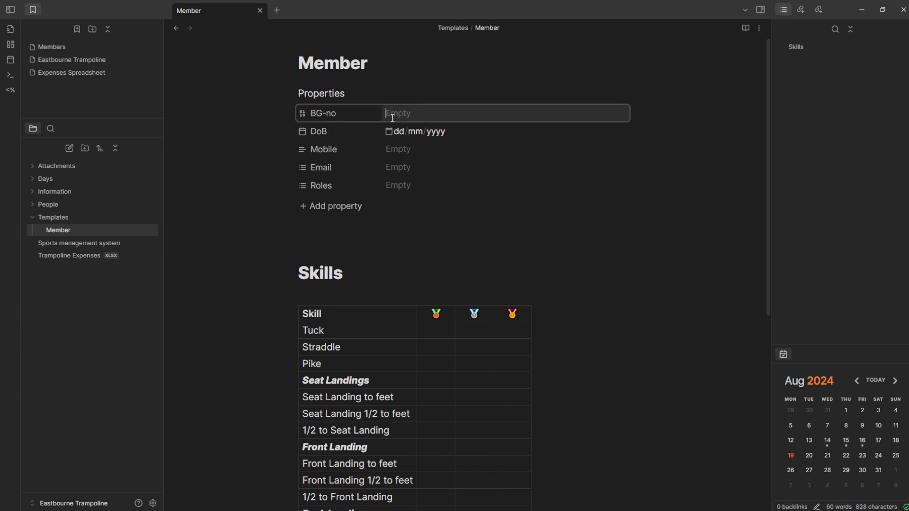
pyautogui.click(302, 131)
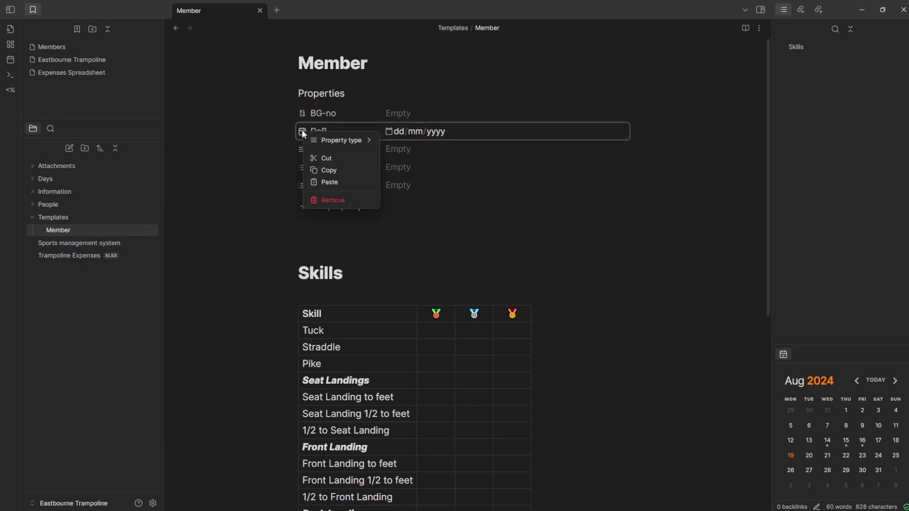
pyautogui.moveTo(333, 138)
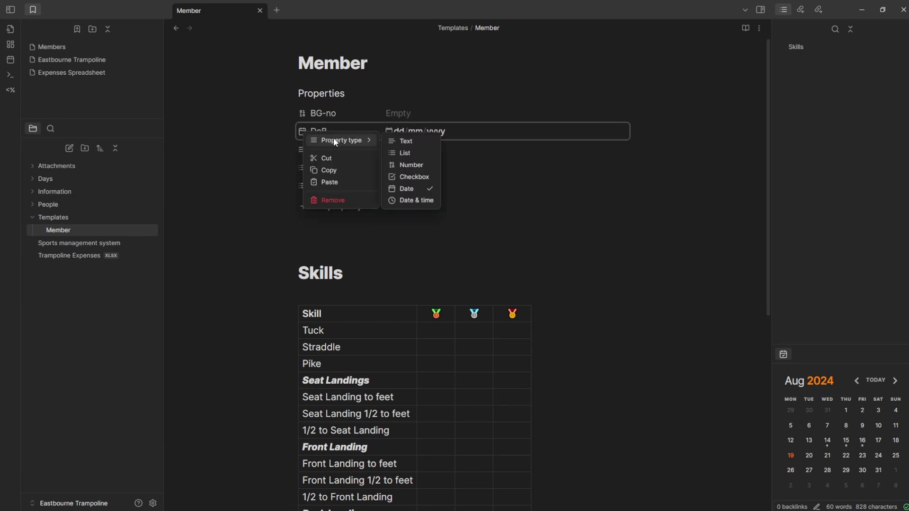
pyautogui.click(414, 189)
# - Keep BG-no as a Number property and change Mobile's type to Number
pyautogui.click(302, 114)
pyautogui.moveTo(333, 126)
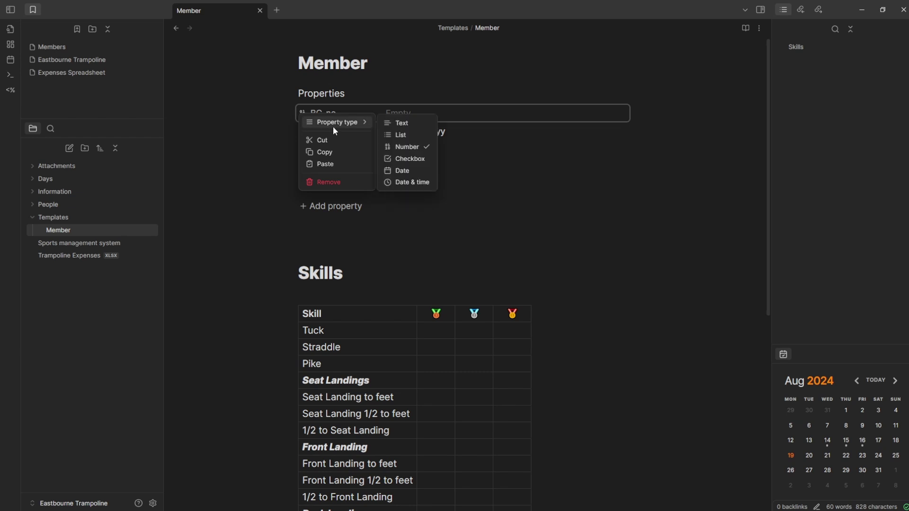
pyautogui.click(424, 148)
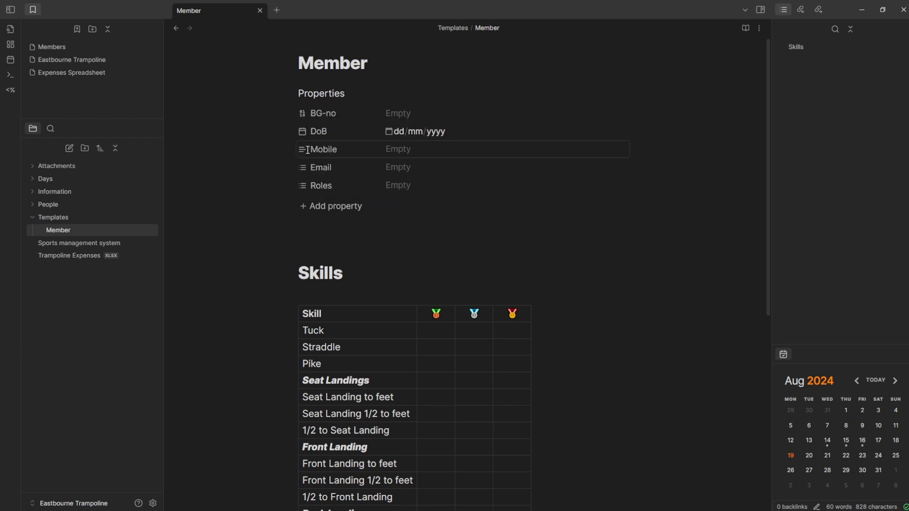
pyautogui.click(302, 149)
pyautogui.moveTo(368, 165)
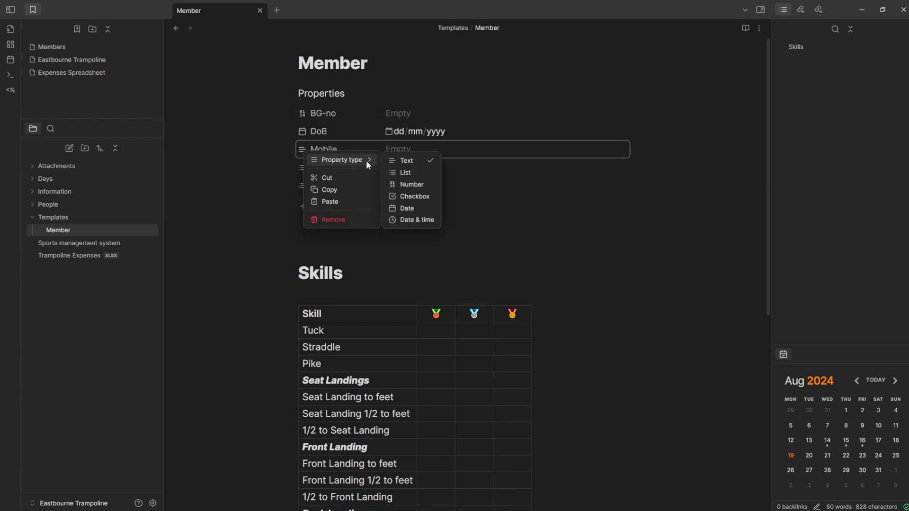
pyautogui.click(418, 183)
# - Check the Email property's options, then show the suggested Roles values
pyautogui.click(300, 167)
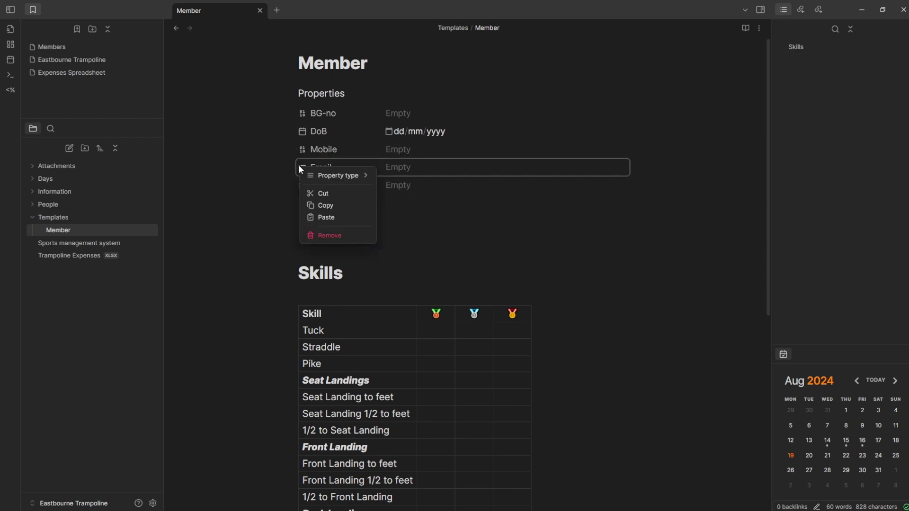
pyautogui.moveTo(333, 179)
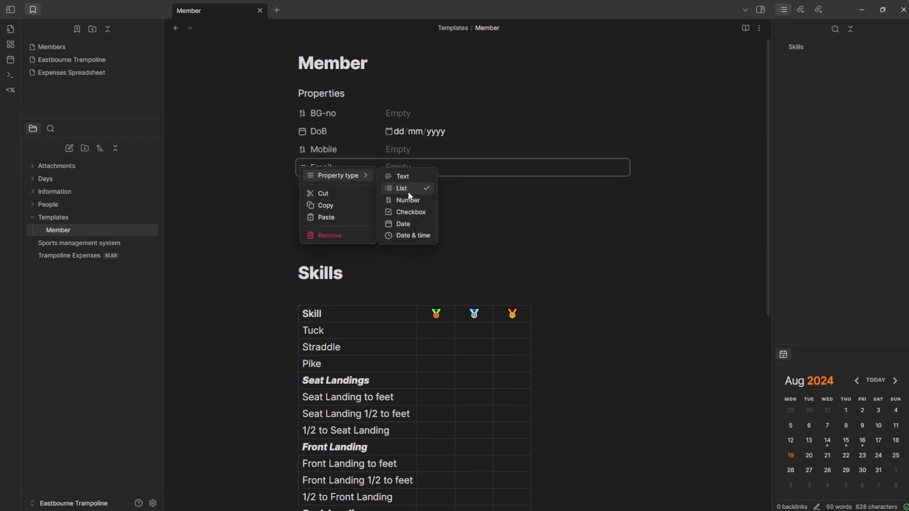
pyautogui.click(490, 233)
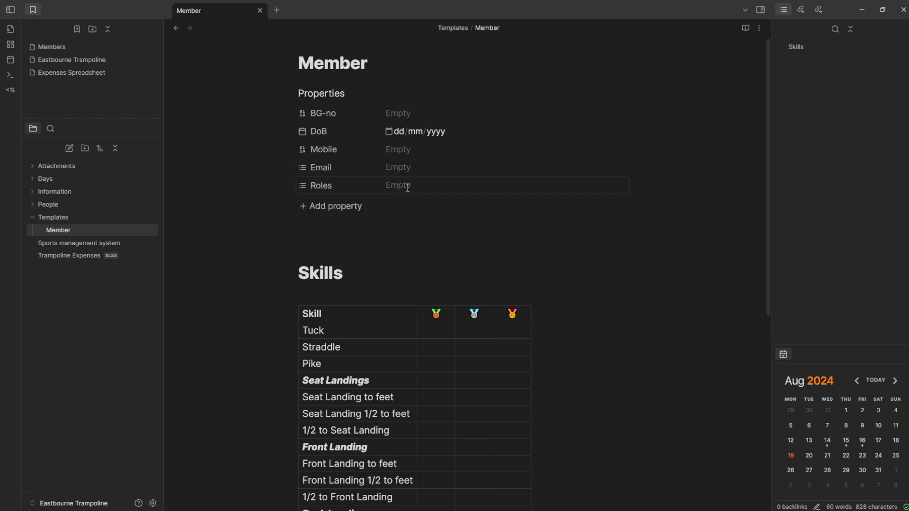
pyautogui.click(407, 186)
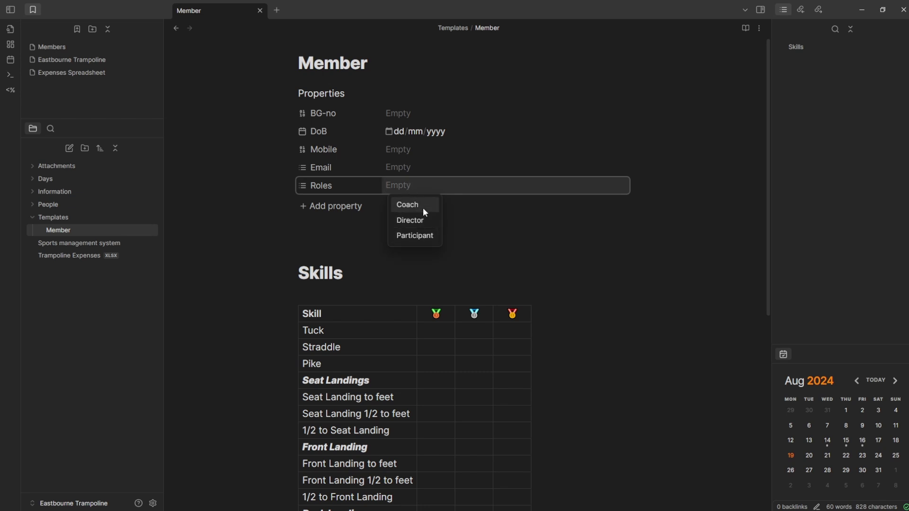
# - Open the member's note in a new tab via Ctrl+O, then open the Friday-1 session note
pyautogui.hotkey('ctrl', 'o')
pyautogui.write('danny')
pyautogui.hotkey('ctrl', 'Return')
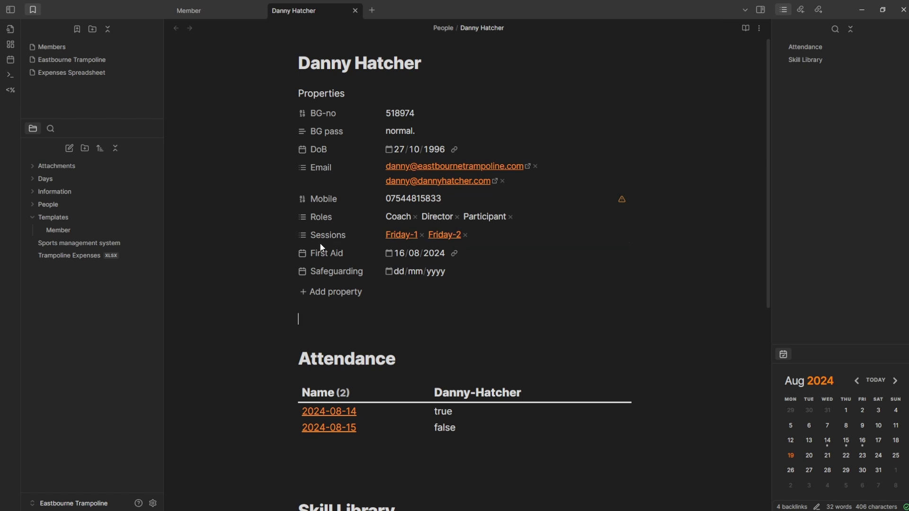
pyautogui.click(403, 237)
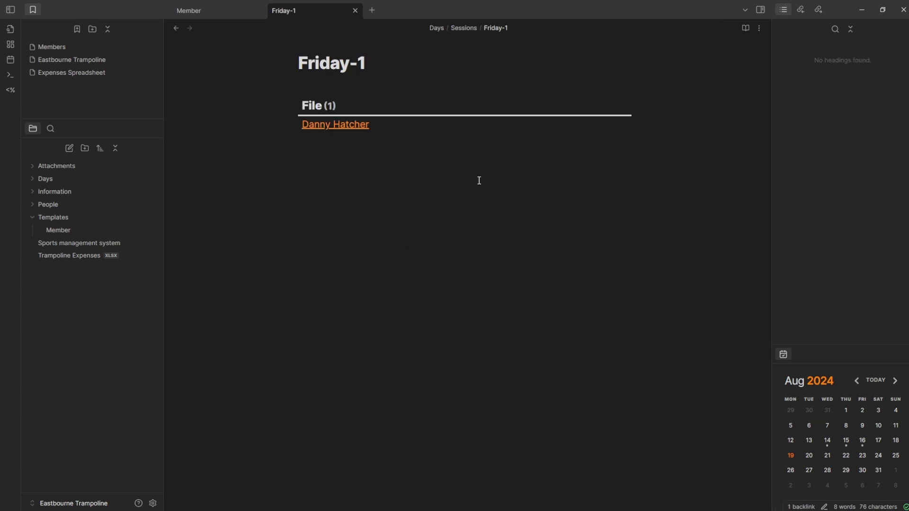
pyautogui.click(175, 29)
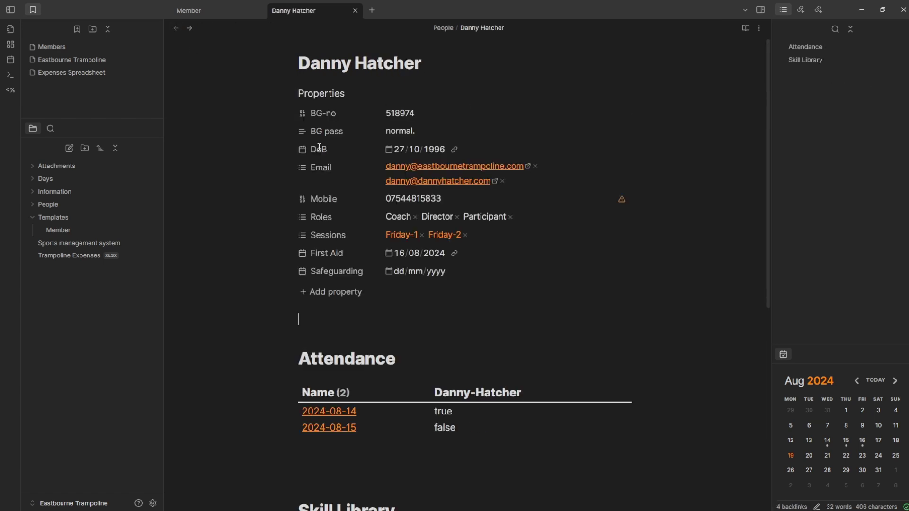
pyautogui.click(444, 235)
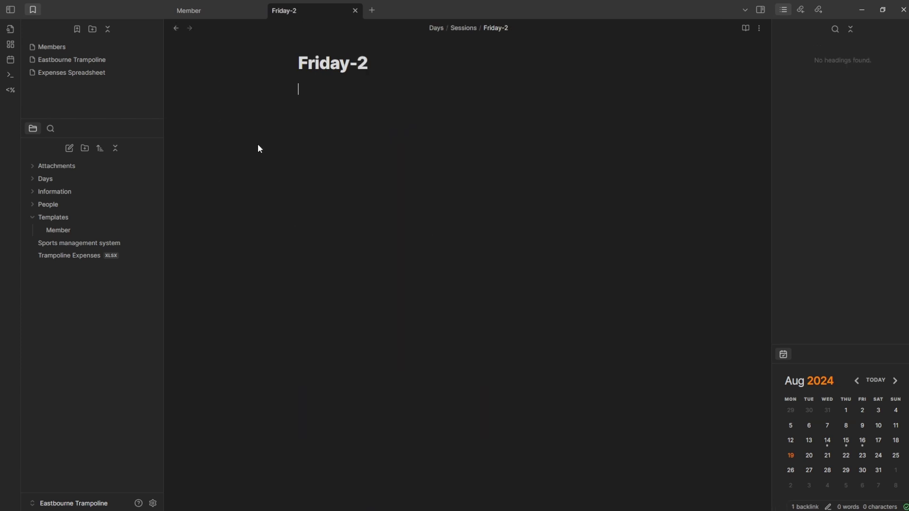
pyautogui.click(175, 30)
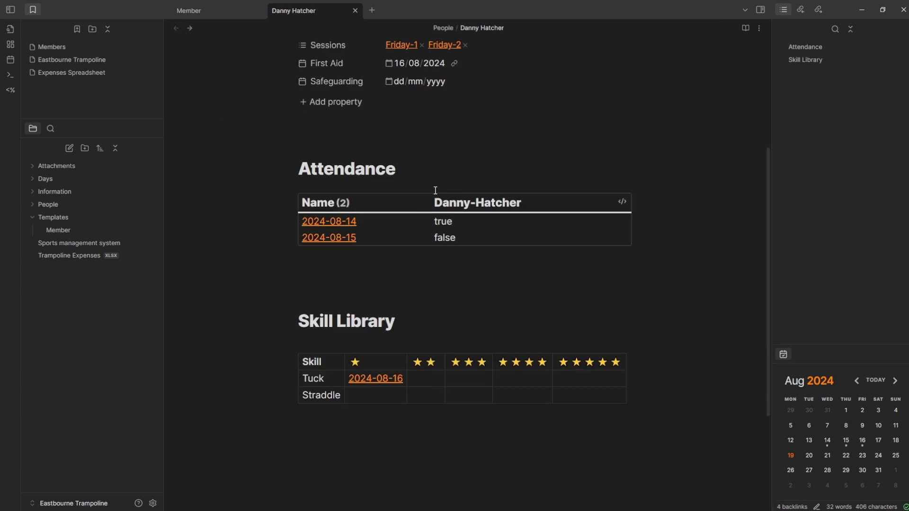
pyautogui.click(303, 169)
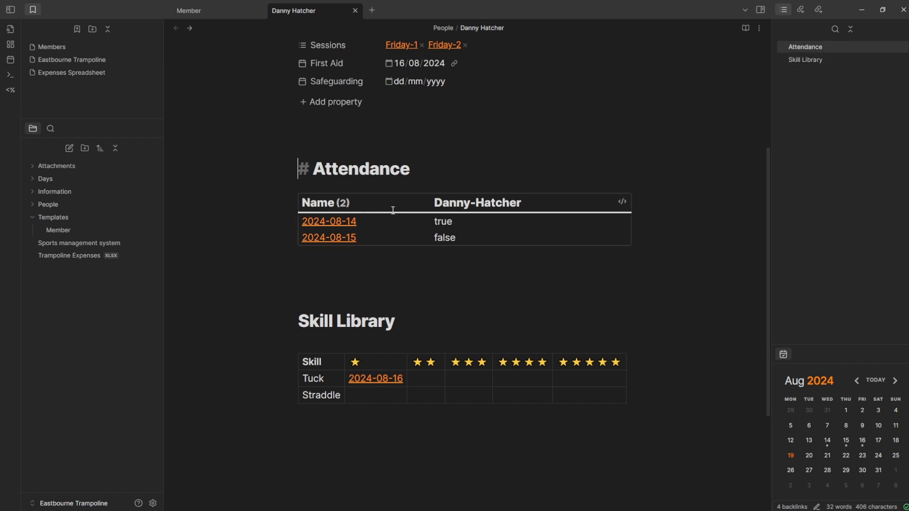
pyautogui.click(382, 187)
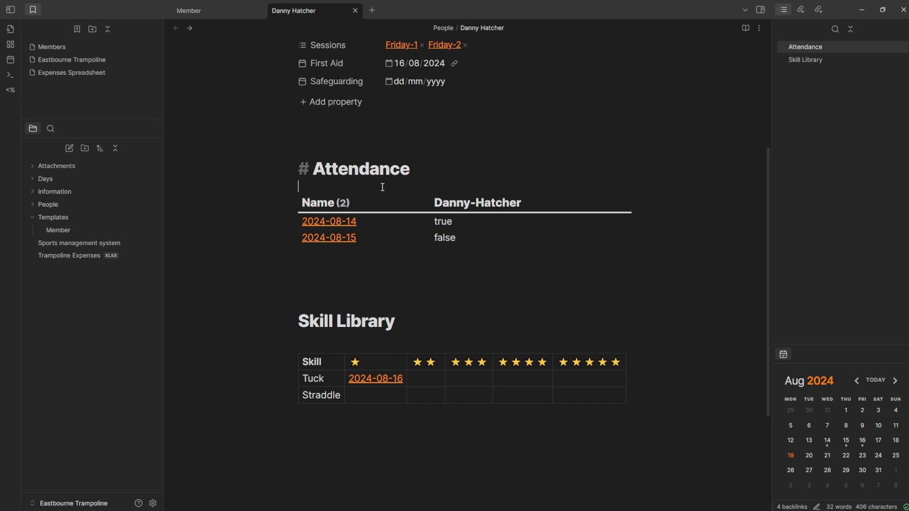
pyautogui.click(153, 503)
# - Check that Dataview is listed under Community plugins, then edit the member's Attendance query
pyautogui.click(235, 152)
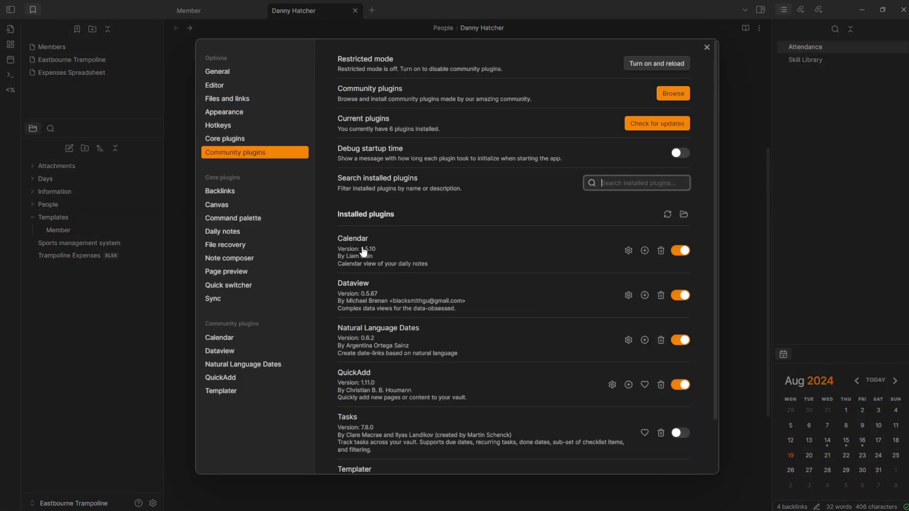
pyautogui.scroll(-2, 362, 255)
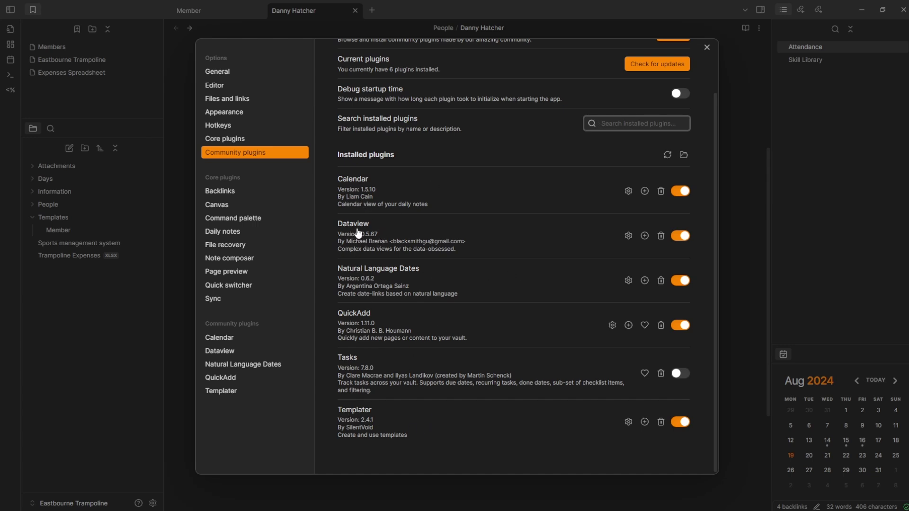
pyautogui.click(741, 180)
pyautogui.click(251, 213)
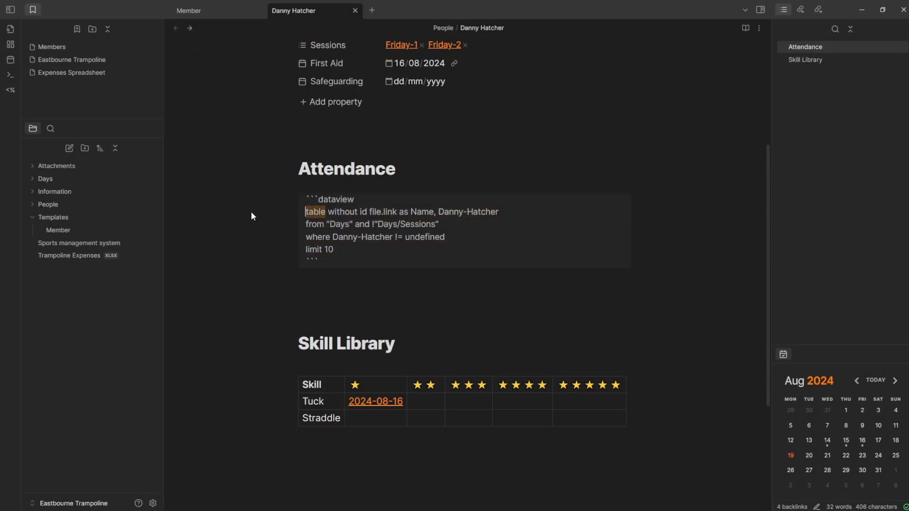
# - Change the Attendance query's 'as Name' alias to 'as Date' and render the table
pyautogui.click(334, 211)
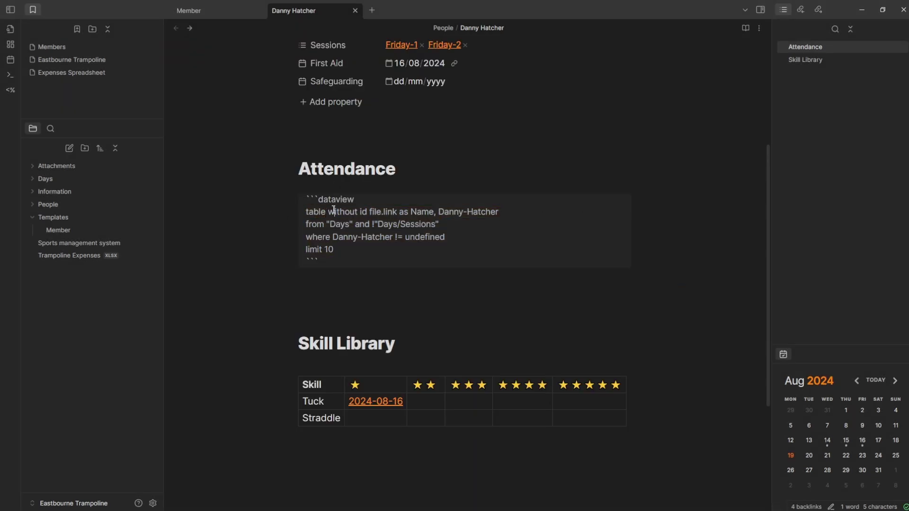
pyautogui.doubleClick(376, 211)
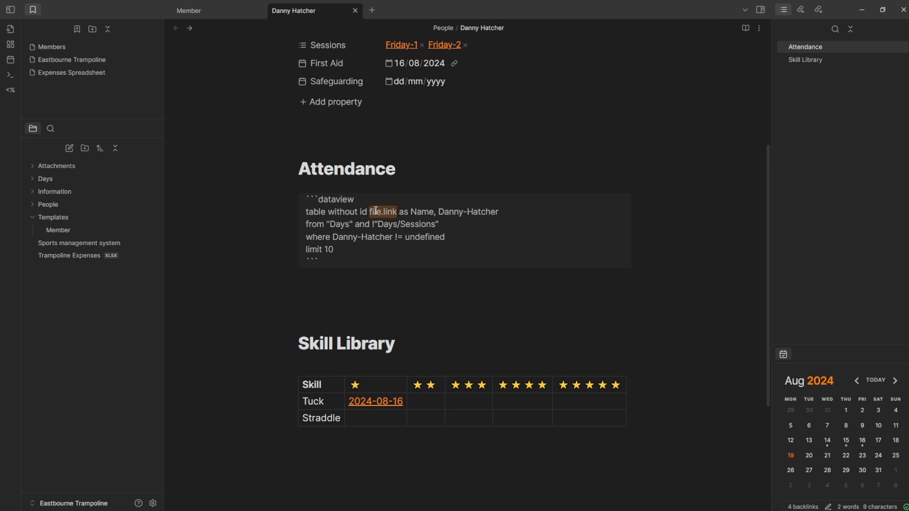
pyautogui.click(427, 213)
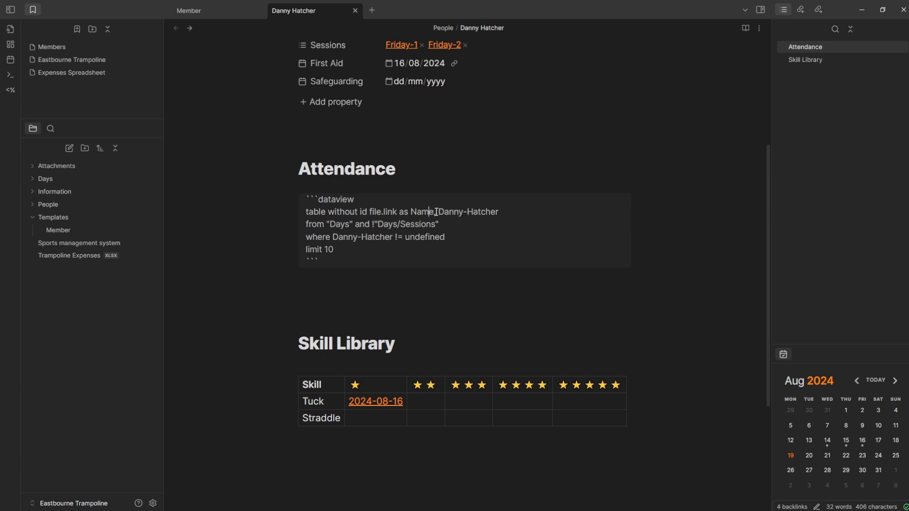
pyautogui.scroll(4, 436, 213)
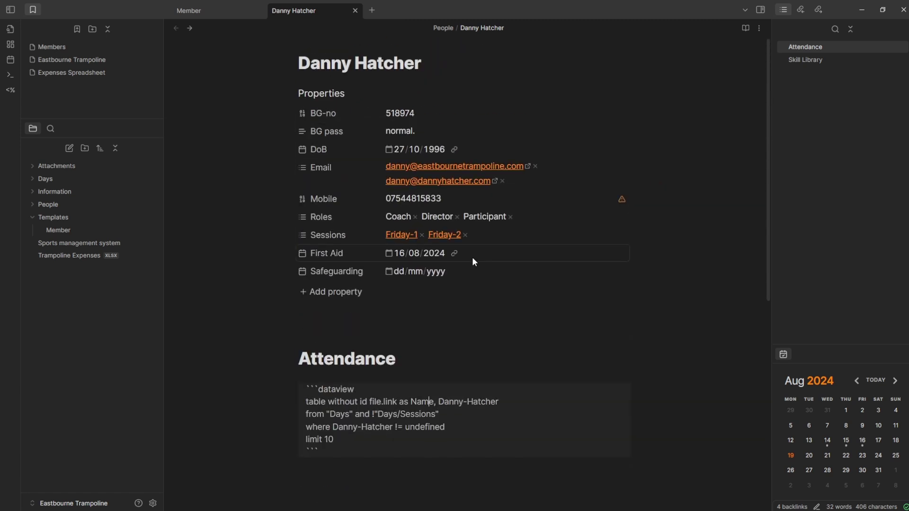
pyautogui.scroll(-3, 472, 257)
pyautogui.moveTo(438, 243); pyautogui.dragTo(511, 243)
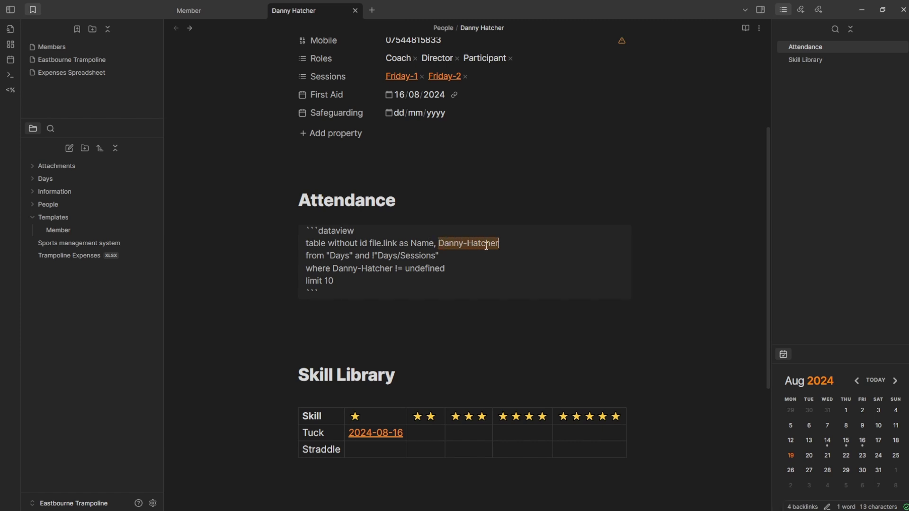
pyautogui.press('Up')
pyautogui.press('Up')
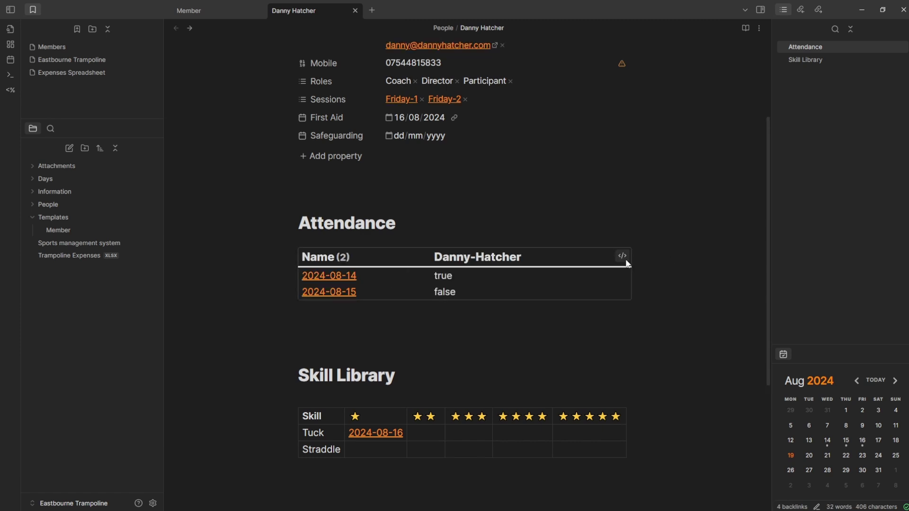
# - Reopen the query source to check the Date column, then expand the Days folder
pyautogui.scroll(1, 283, 339)
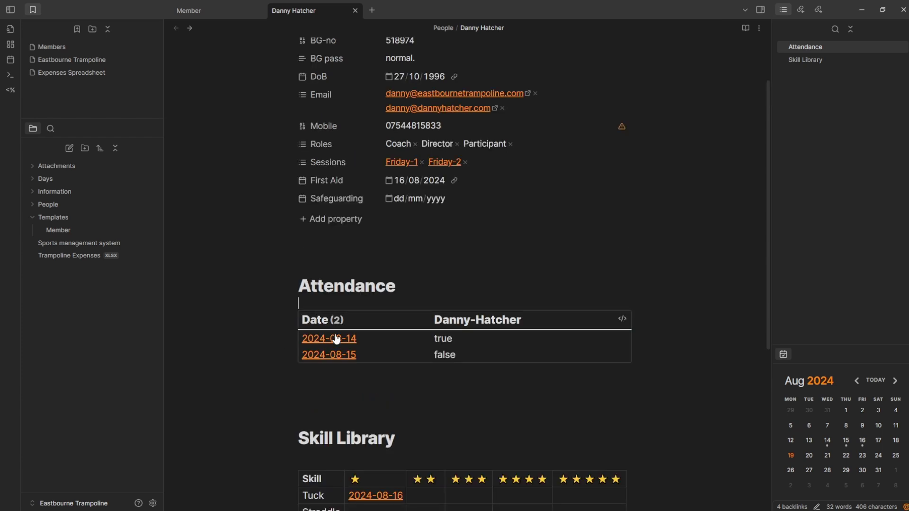
pyautogui.scroll(-2, 456, 292)
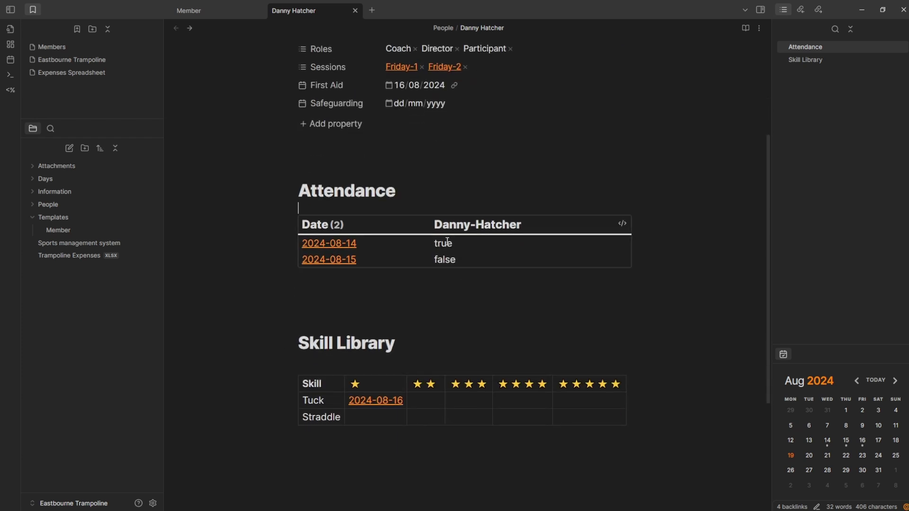
pyautogui.click(622, 224)
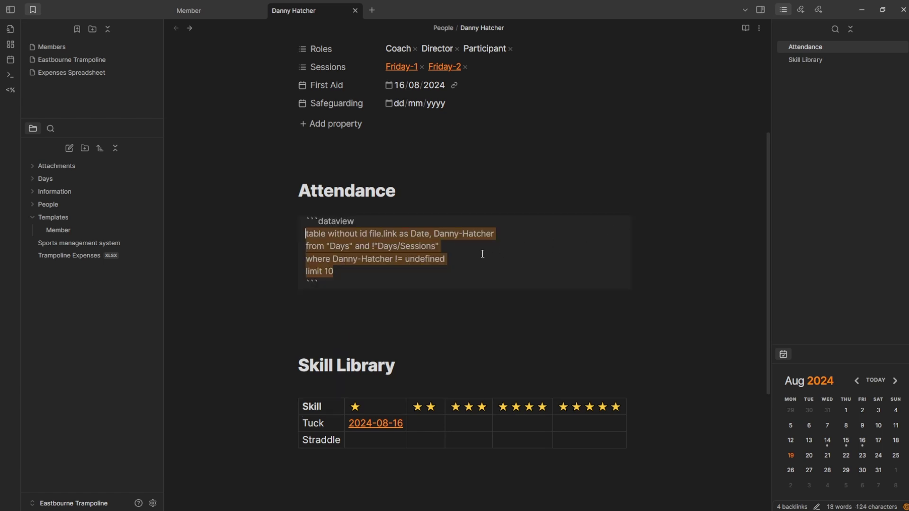
pyautogui.click(336, 246)
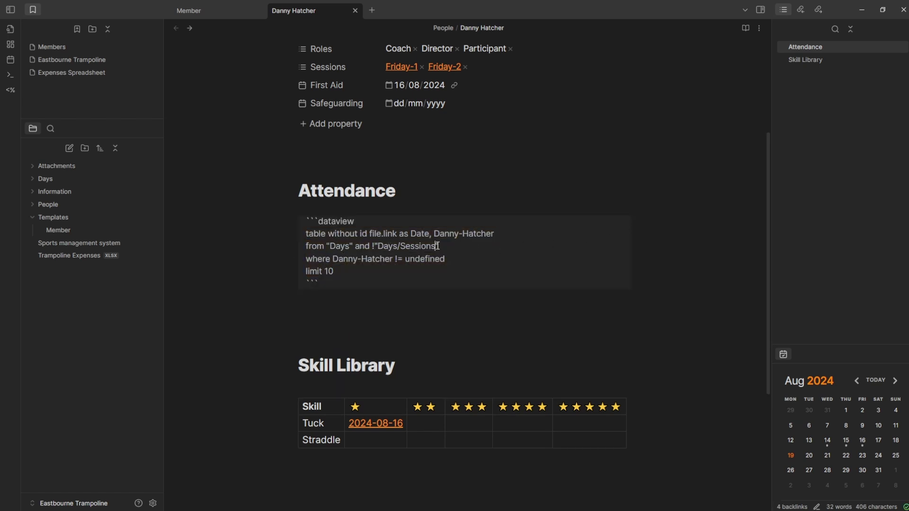
pyautogui.click(76, 180)
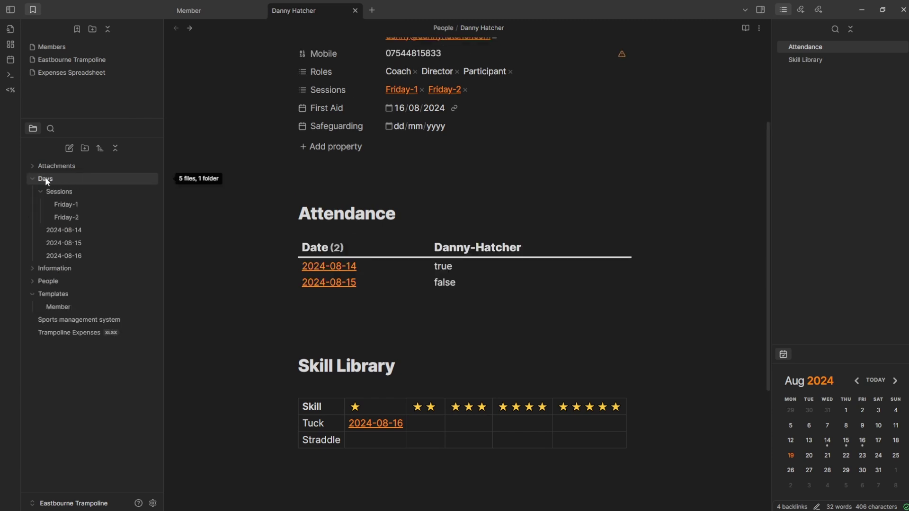
# - Create the 2024-08-19 daily note in the Days folder
pyautogui.click(53, 189)
pyautogui.click(61, 189)
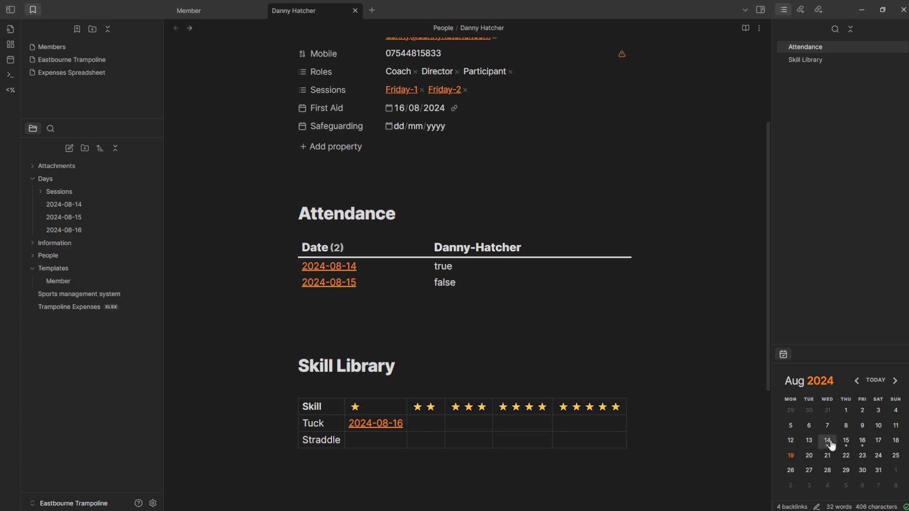
pyautogui.click(791, 456)
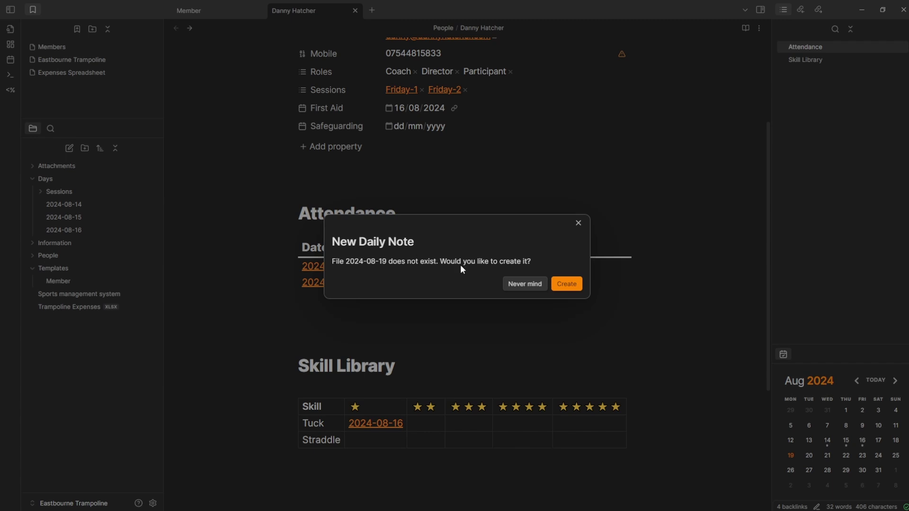
pyautogui.click(568, 286)
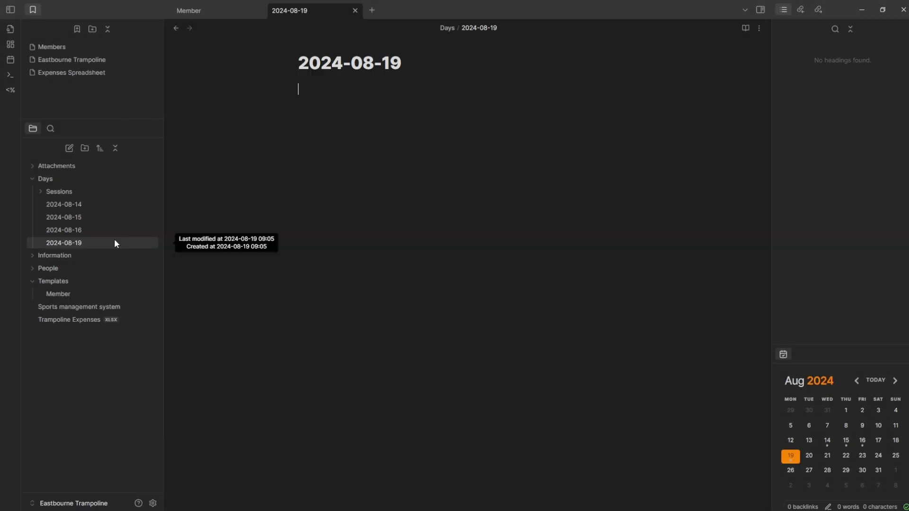
# - Return to the member's note and open the Attendance query source for editing
pyautogui.click(178, 29)
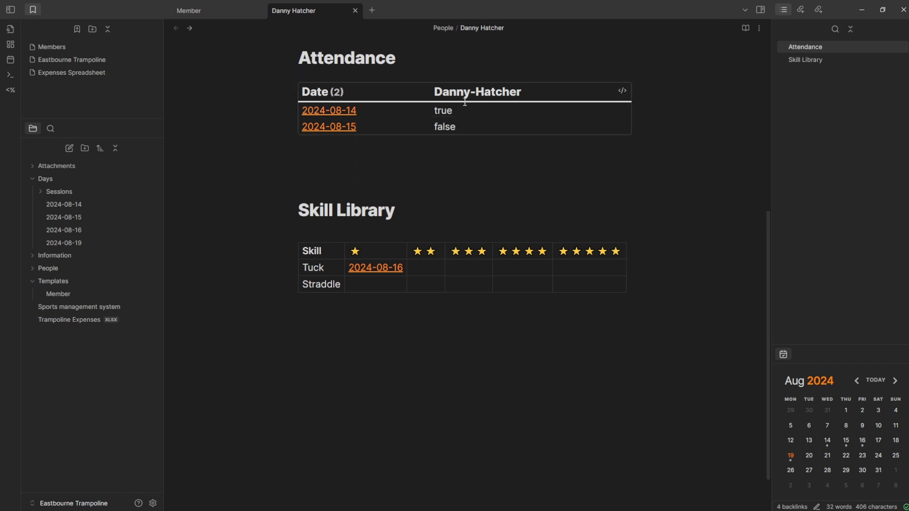
pyautogui.click(622, 91)
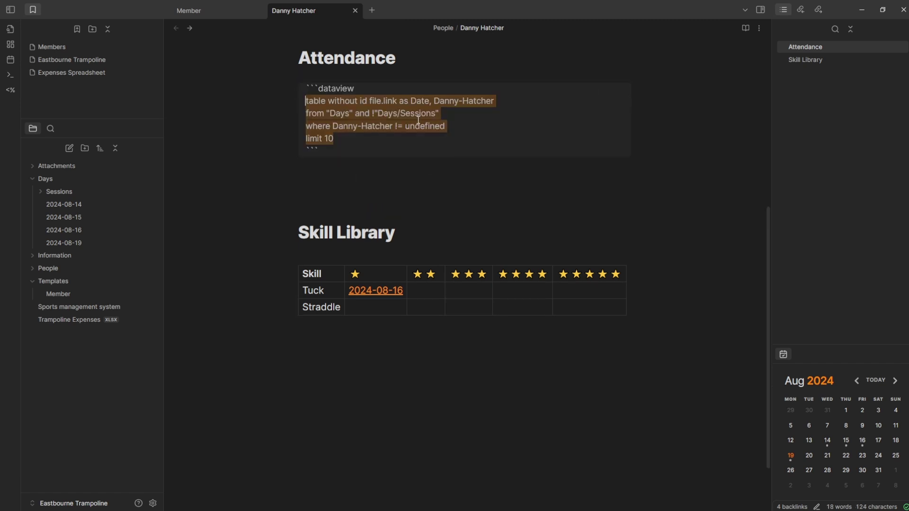
pyautogui.click(341, 127)
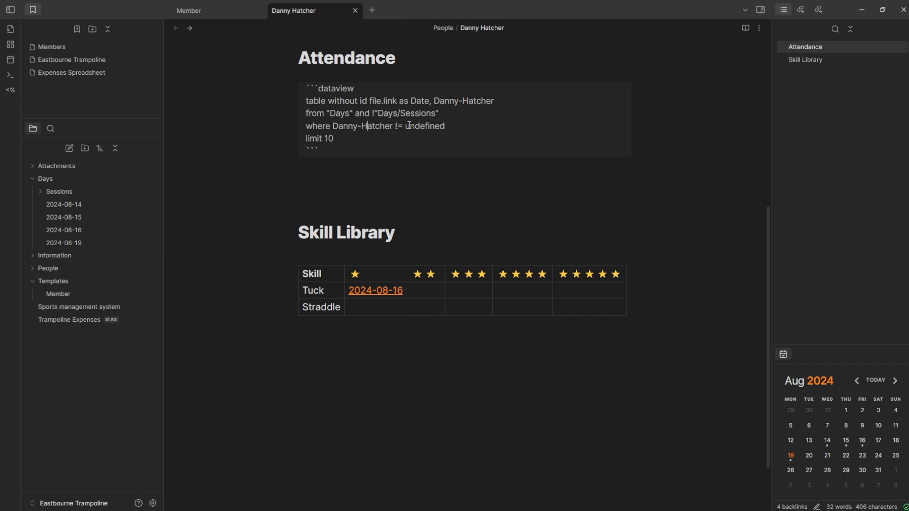
pyautogui.moveTo(409, 126); pyautogui.dragTo(493, 124)
# - In the 2024-08-19 daily note, add the member's inline attendance field set to true
pyautogui.click(493, 124)
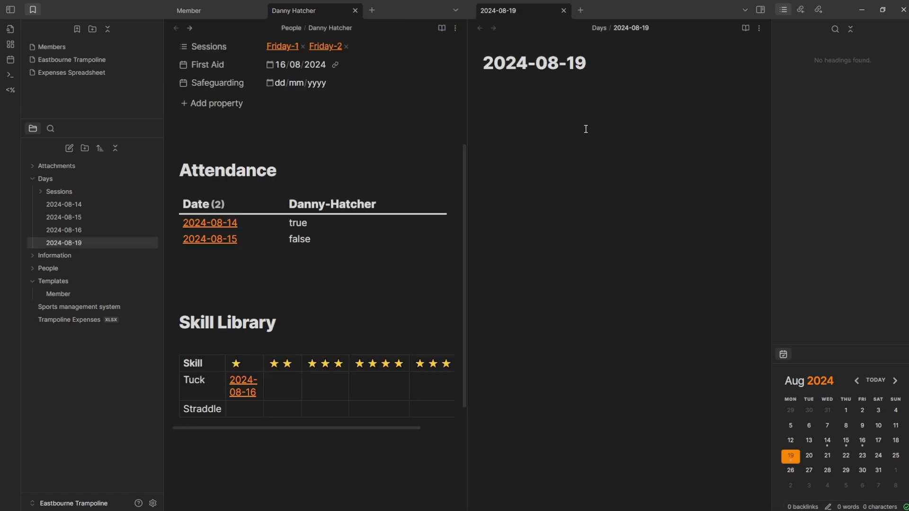
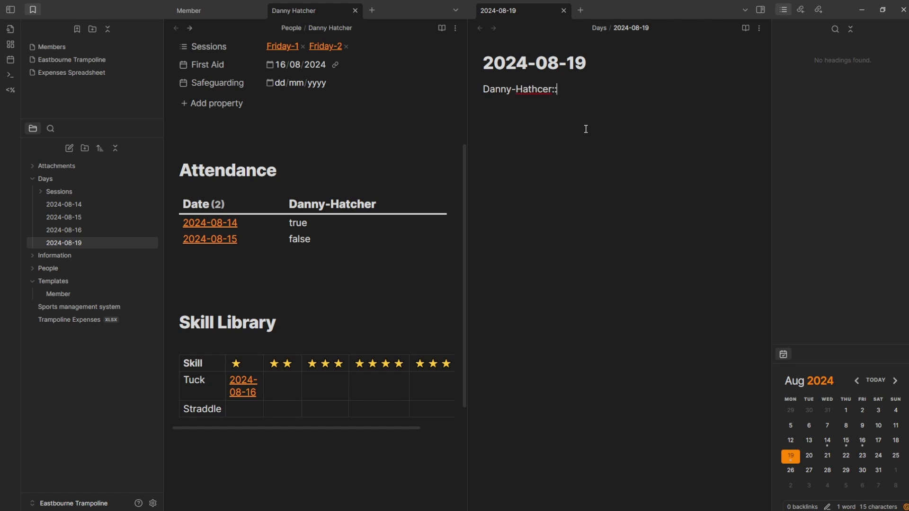
pyautogui.write('cher:: false')
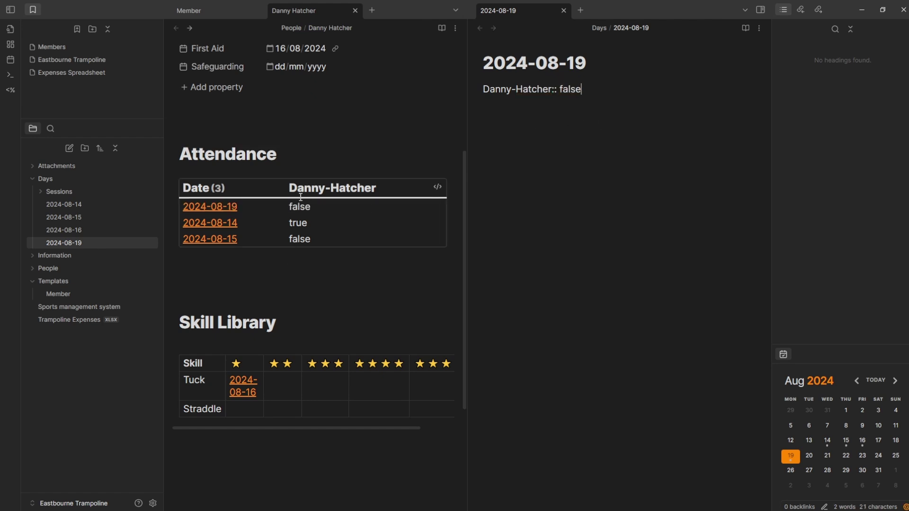
pyautogui.press('BackSpace')
pyautogui.press('BackSpace')
pyautogui.press('BackSpace')
pyautogui.press('BackSpace')
pyautogui.press('BackSpace')
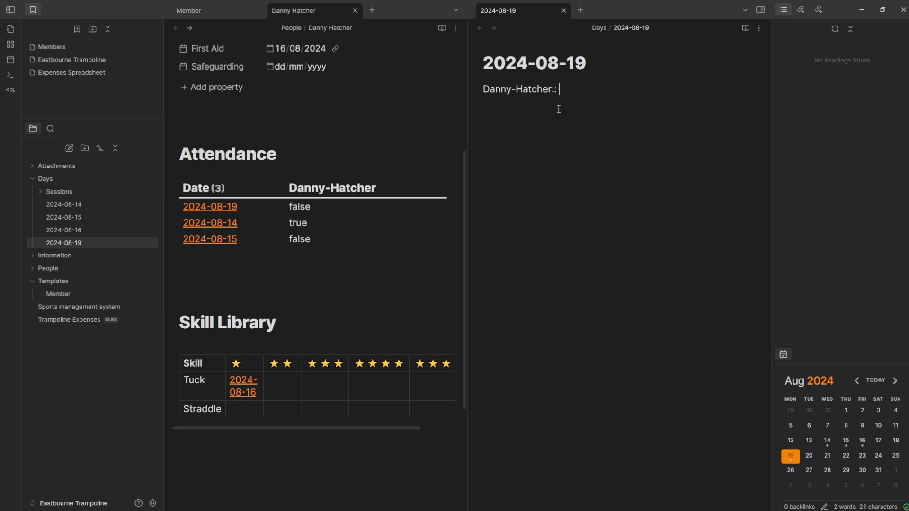
pyautogui.write('ture')
pyautogui.press('BackSpace')
pyautogui.press('BackSpace')
pyautogui.press('BackSpace')
pyautogui.write('rue')
pyautogui.press('Return')
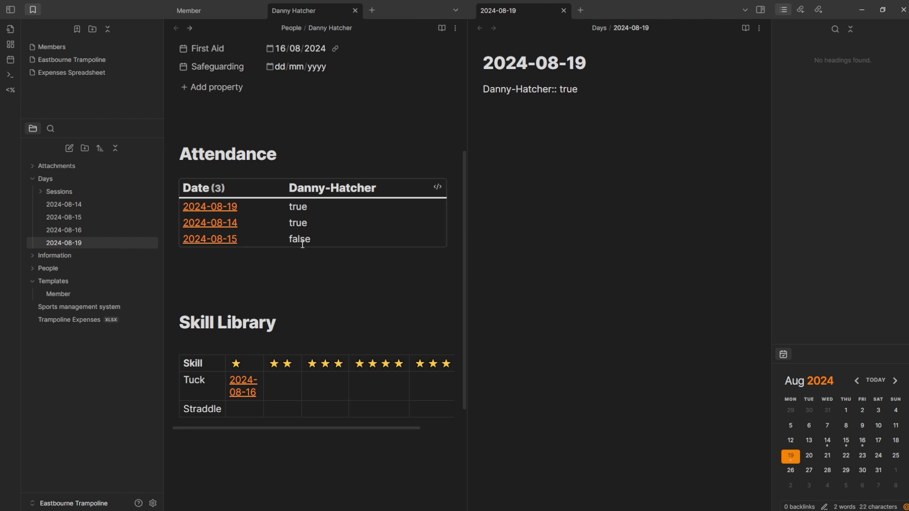
pyautogui.click(310, 127)
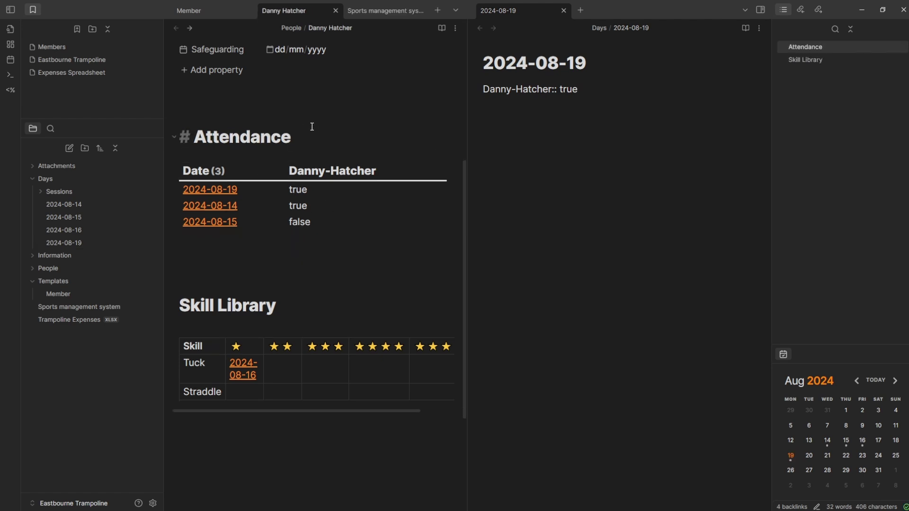
# - Tick Properties, List of days and yes and no, then reopen the member's Attendance query
pyautogui.click(298, 312)
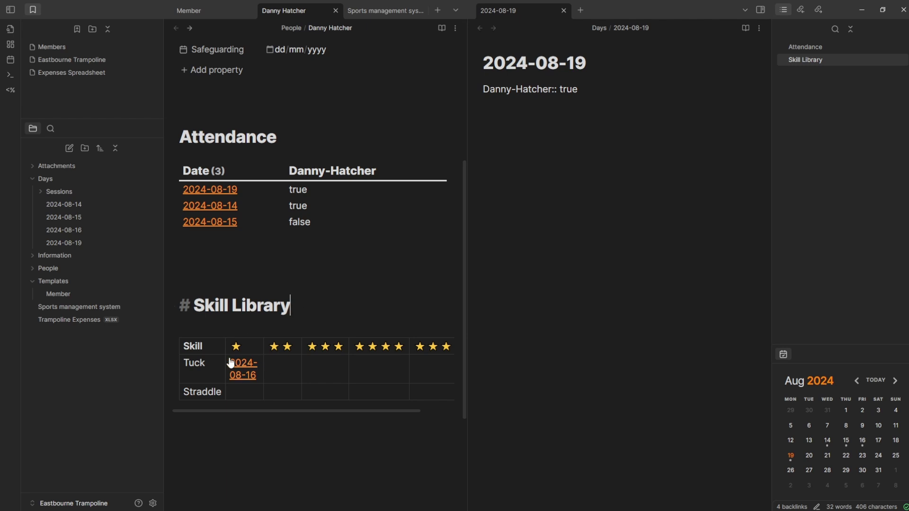
pyautogui.click(214, 362)
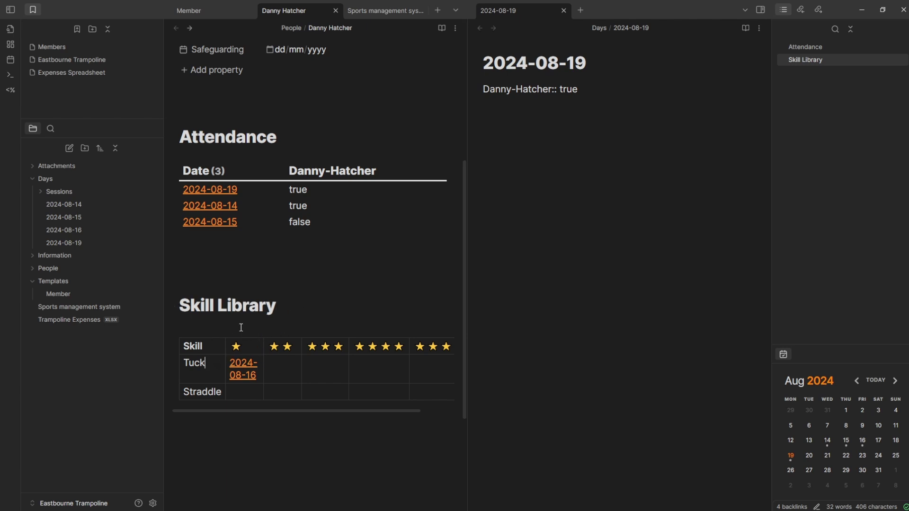
pyautogui.click(386, 10)
pyautogui.moveTo(299, 215); pyautogui.dragTo(165, 78)
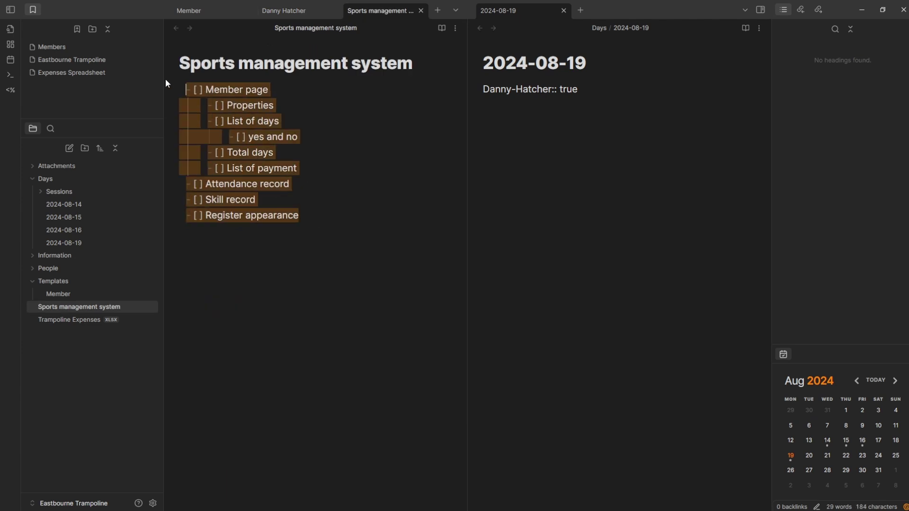
pyautogui.click(339, 89)
pyautogui.click(207, 106)
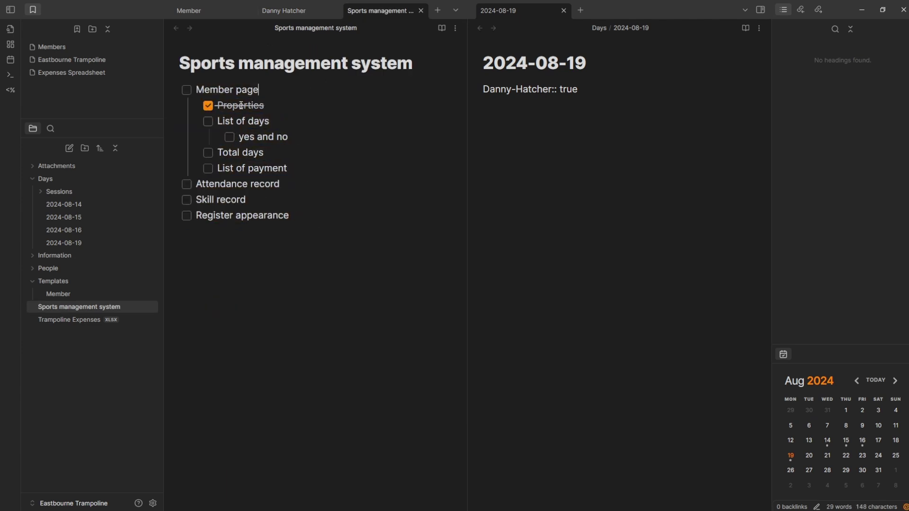
pyautogui.click(209, 121)
pyautogui.click(229, 137)
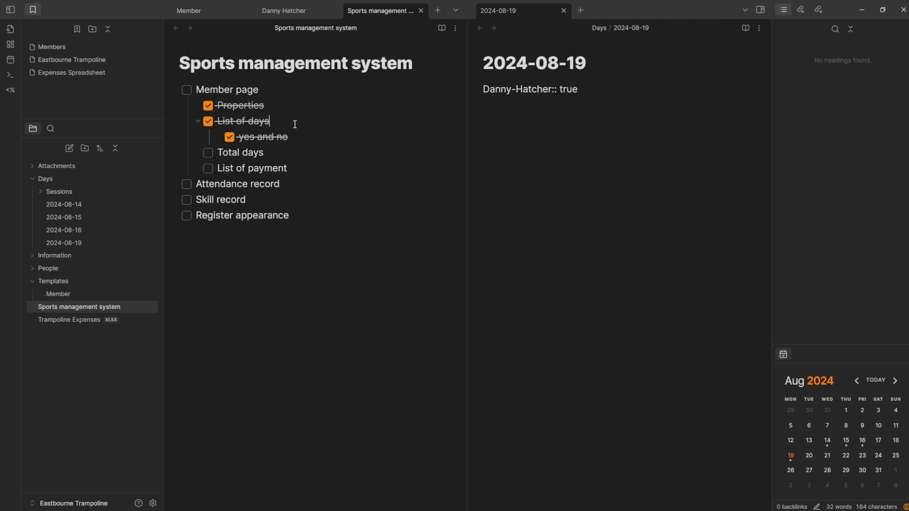
pyautogui.hotkey('ctrl', 'shift', 'Tab')
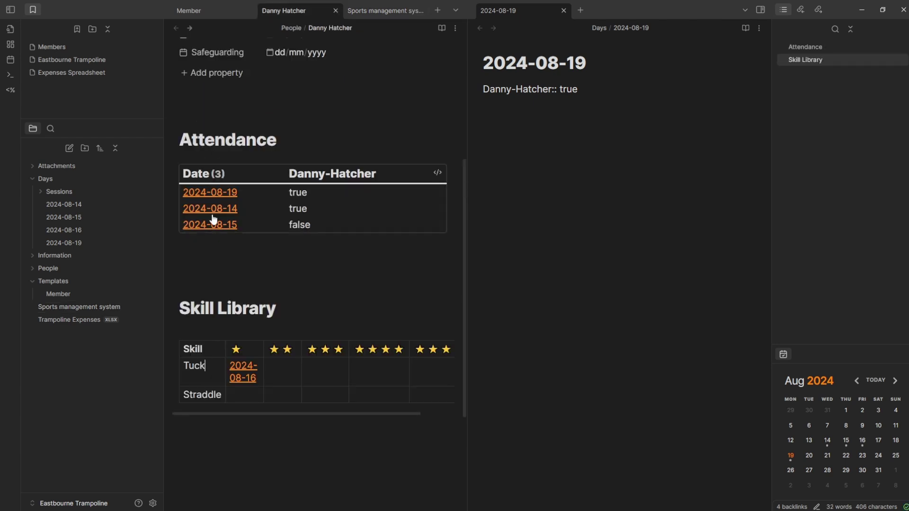
pyautogui.click(315, 208)
# - Alias the choice() expression as Present in the Attendance query
pyautogui.moveTo(314, 208); pyautogui.dragTo(406, 210)
pyautogui.click(388, 209)
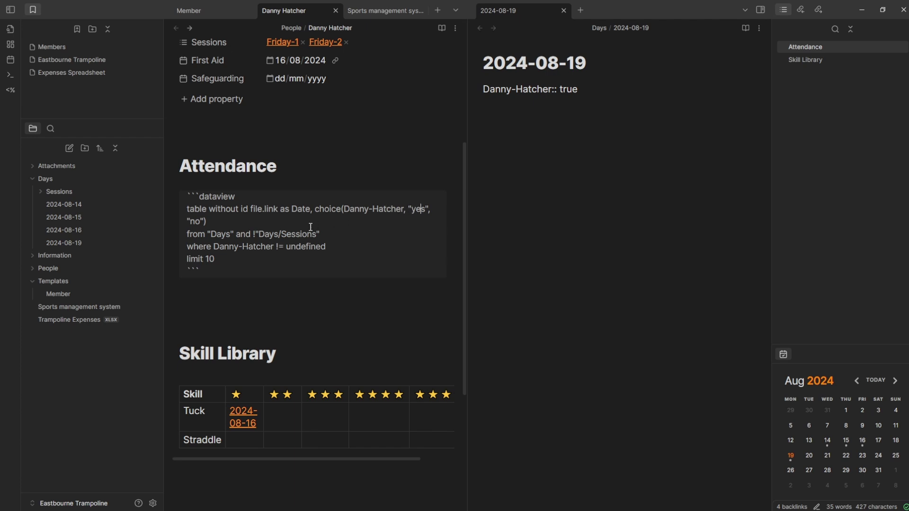
pyautogui.click(217, 223)
pyautogui.write('as Present')
pyautogui.click(233, 179)
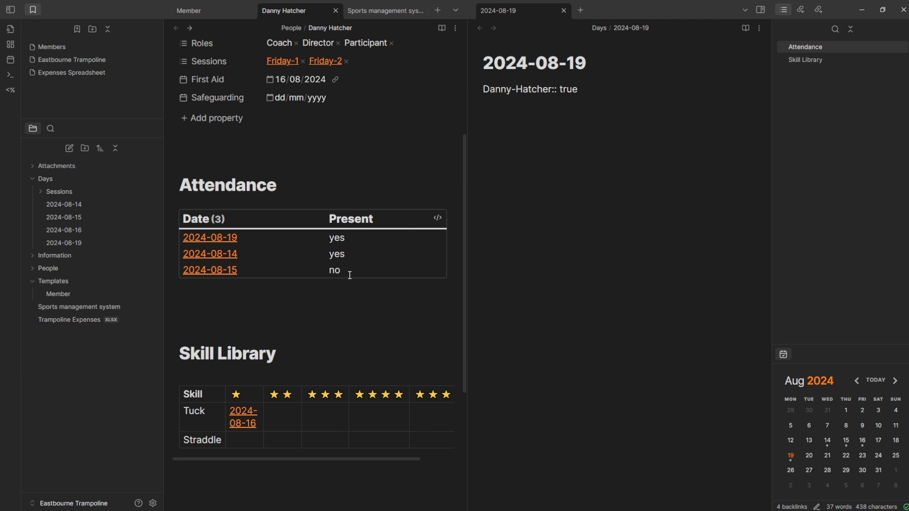
# - Replace the choice values with ✅ for attended and ❌ for missed dates
pyautogui.click(437, 217)
pyautogui.click(415, 239)
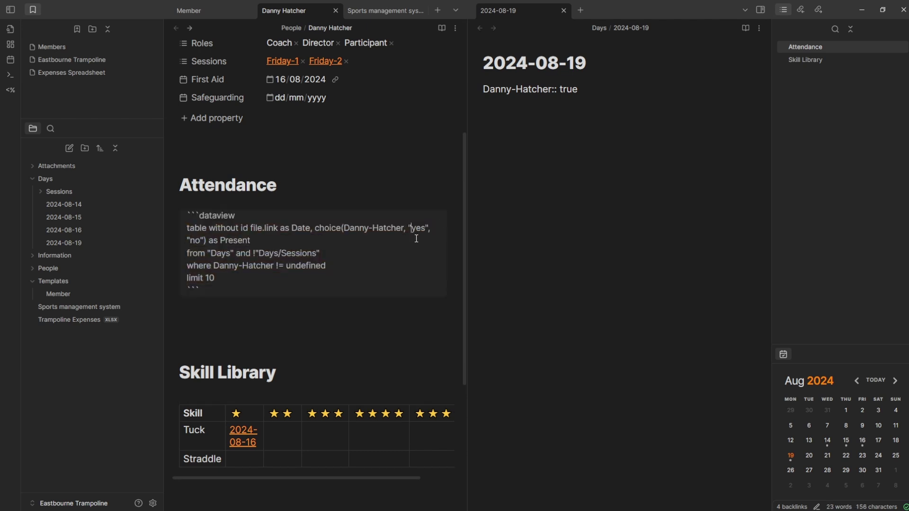
pyautogui.press('BackSpace')
pyautogui.press('BackSpace')
pyautogui.press('BackSpace')
pyautogui.write('✅')
pyautogui.doubleClick(201, 238)
pyautogui.press('super+period')
pyautogui.write('cross')
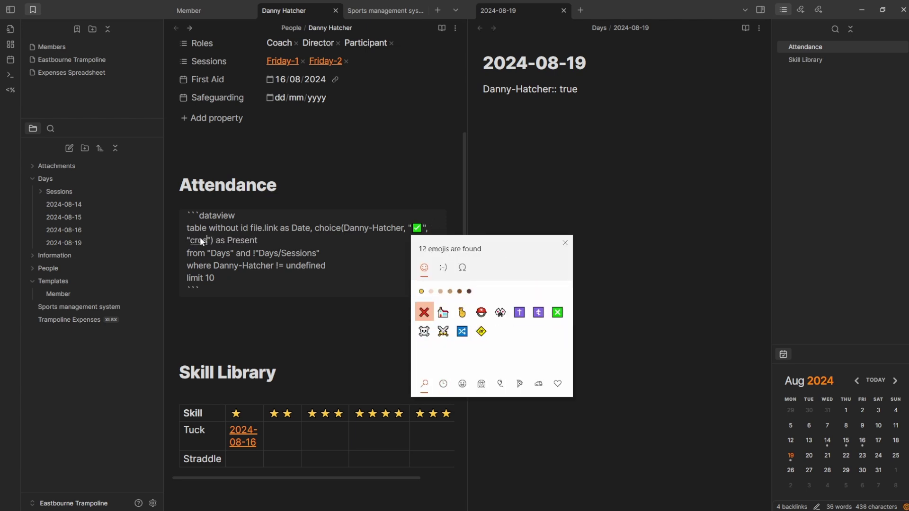
pyautogui.press('Return')
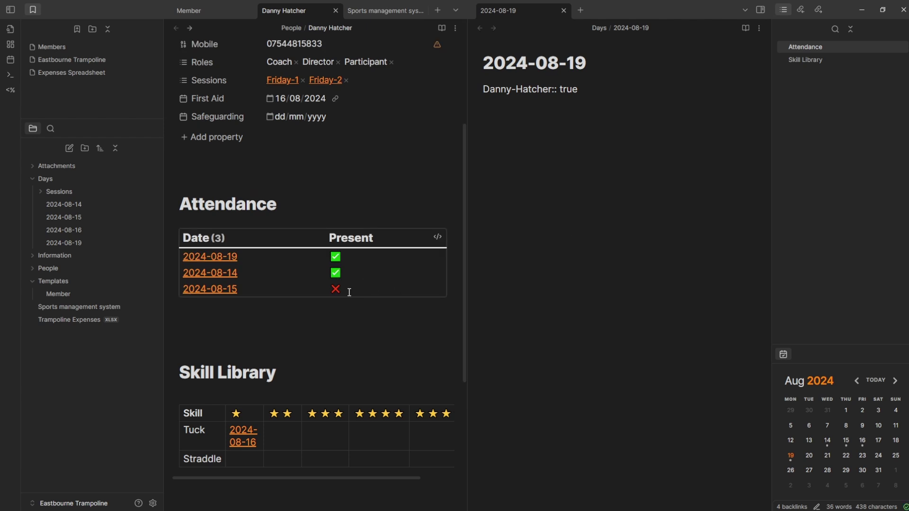
pyautogui.moveTo(221, 296)
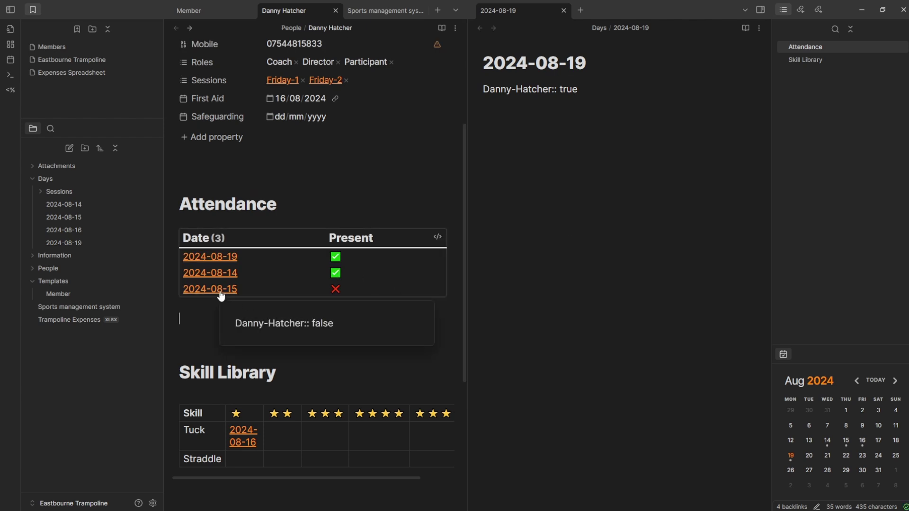
pyautogui.moveTo(220, 264)
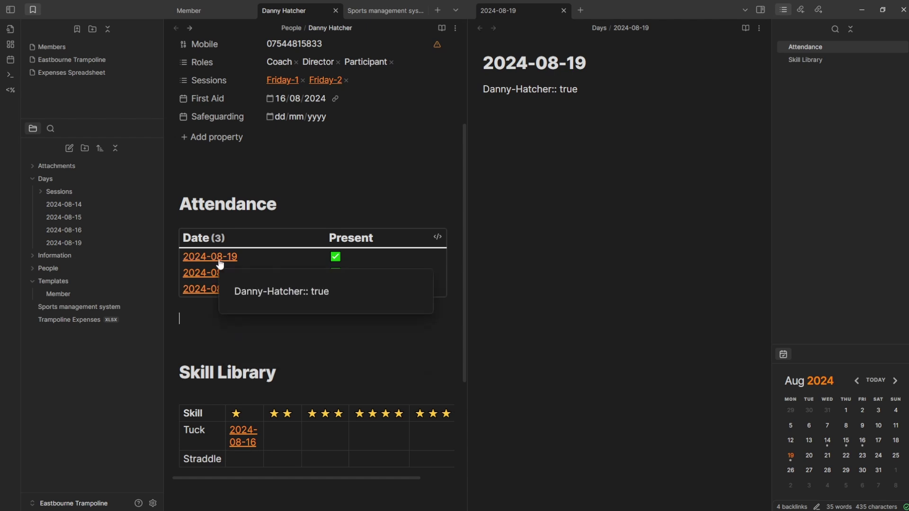
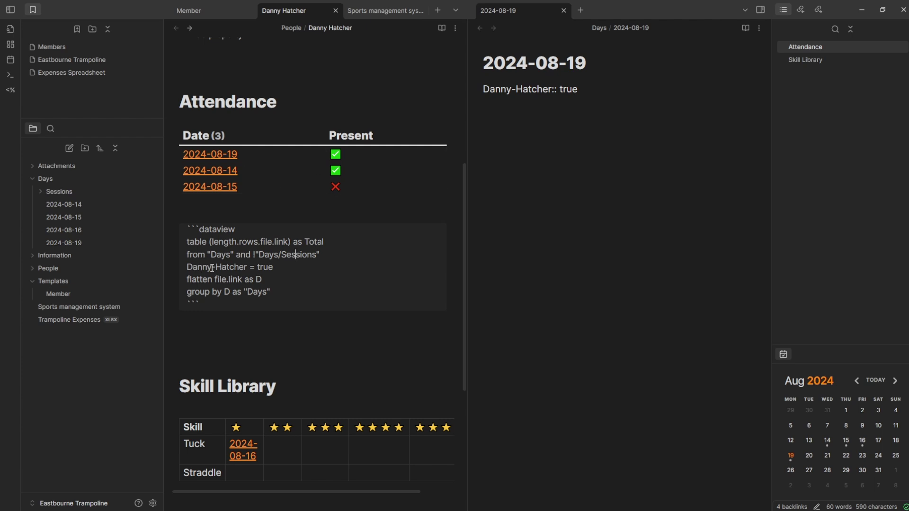
# - Edit the totals query's condition line to filter on the member's field, restoring the where keyword
pyautogui.click(268, 267)
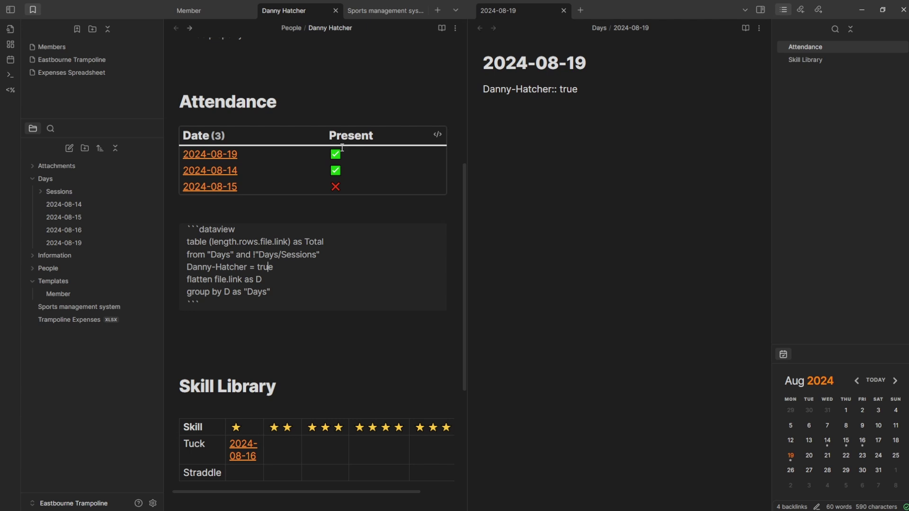
pyautogui.click(229, 318)
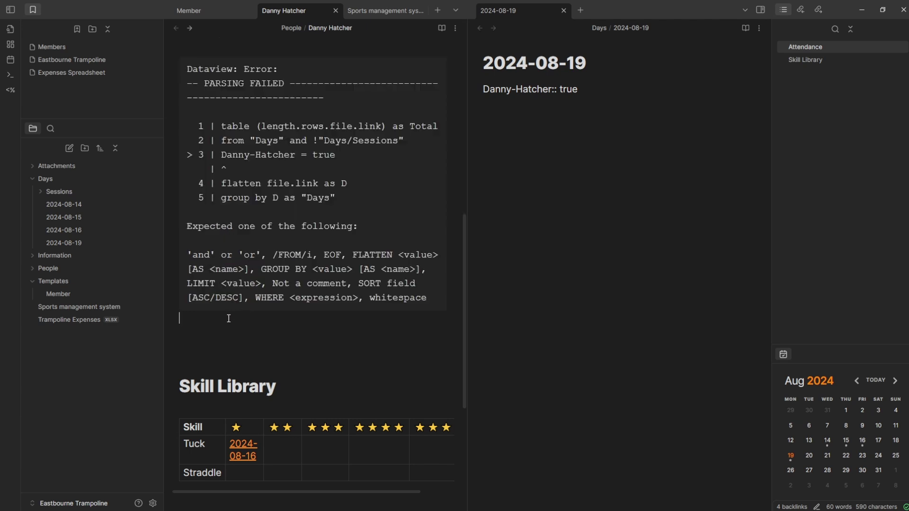
pyautogui.hotkey('ctrl', 'z')
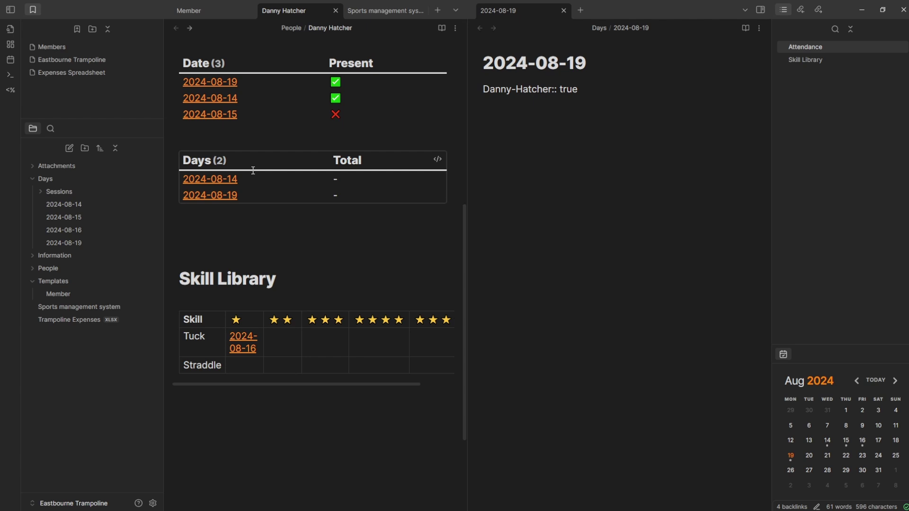
pyautogui.scroll(3, 254, 171)
pyautogui.click(336, 317)
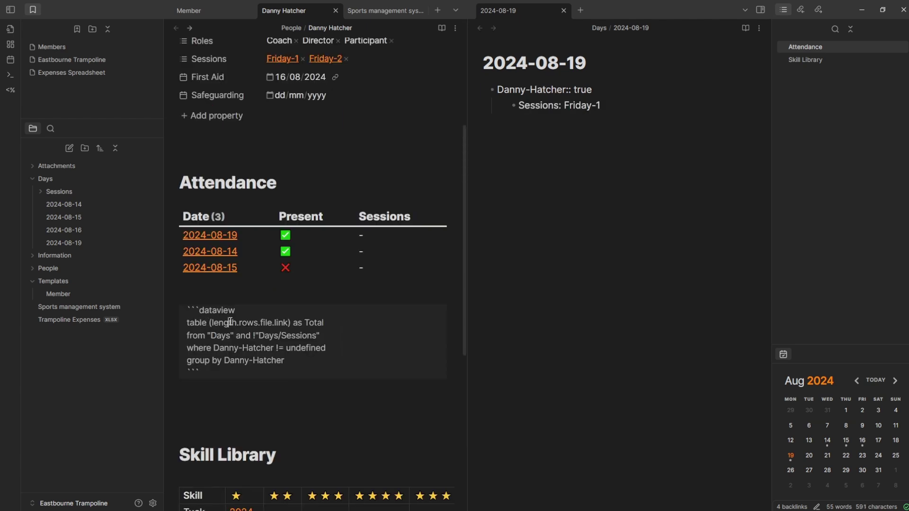
# - Set the query to where <member field> != undefined, group by the member field, and render it
pyautogui.click(265, 323)
pyautogui.moveTo(329, 324); pyautogui.dragTo(302, 325)
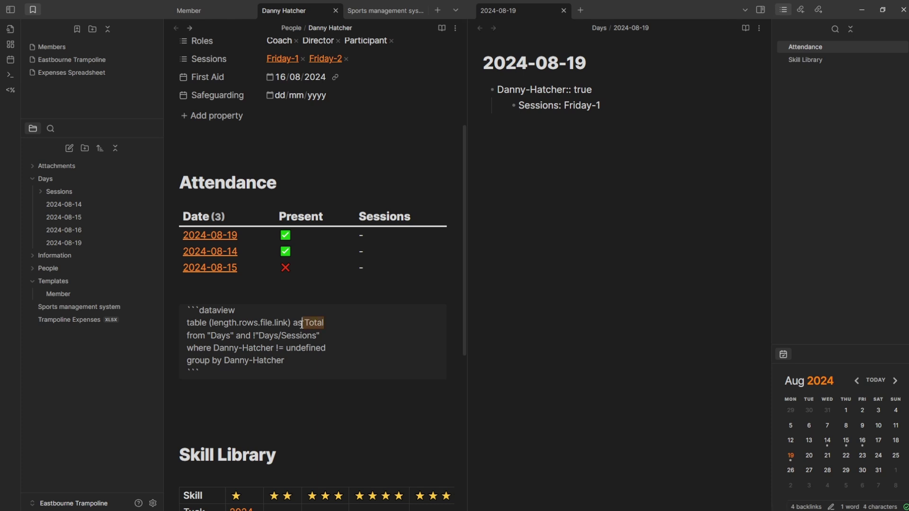
pyautogui.click(197, 348)
pyautogui.moveTo(219, 347); pyautogui.dragTo(326, 348)
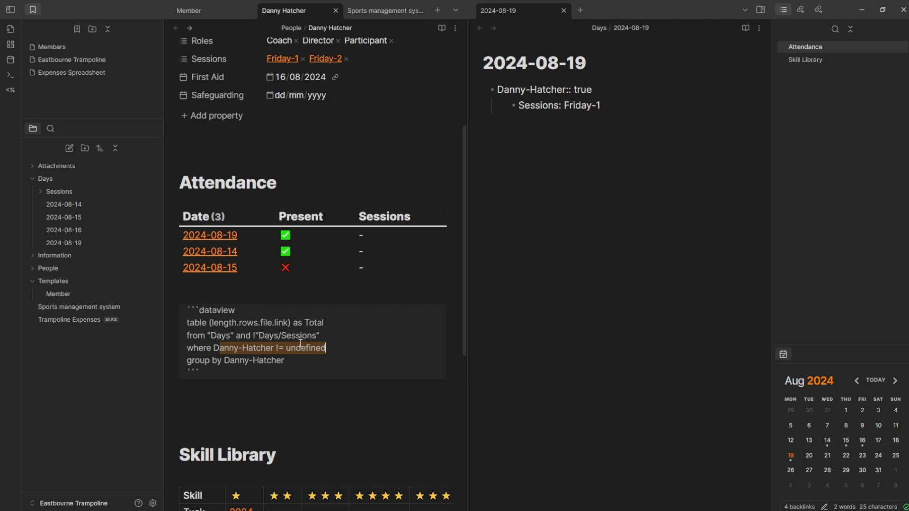
pyautogui.click(315, 349)
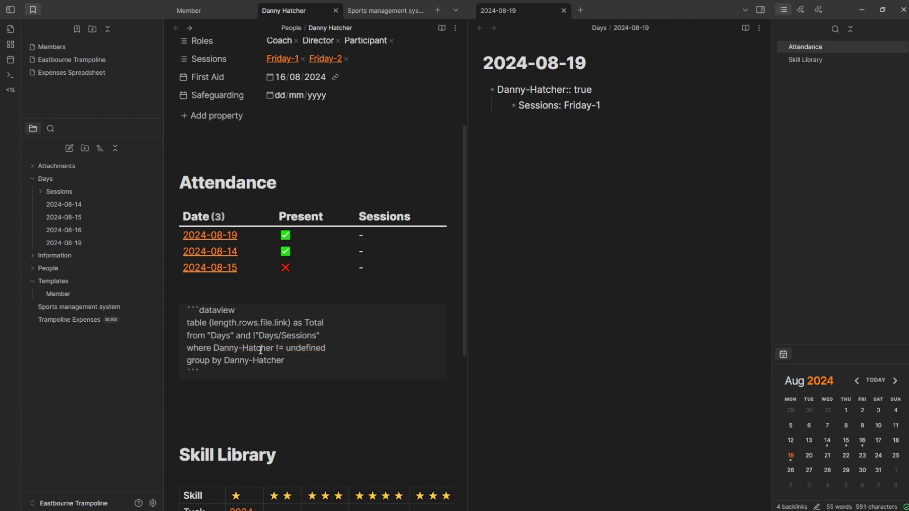
pyautogui.click(205, 360)
pyautogui.moveTo(225, 361); pyautogui.dragTo(297, 360)
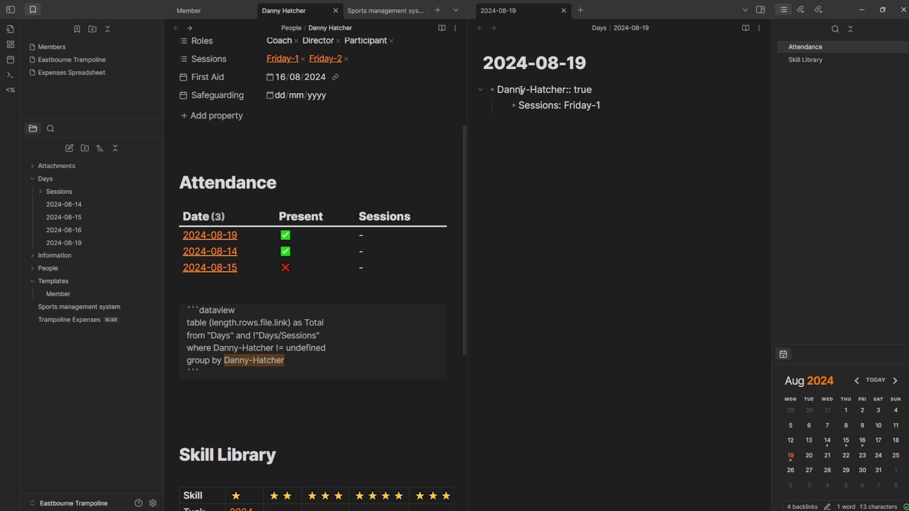
pyautogui.click(224, 296)
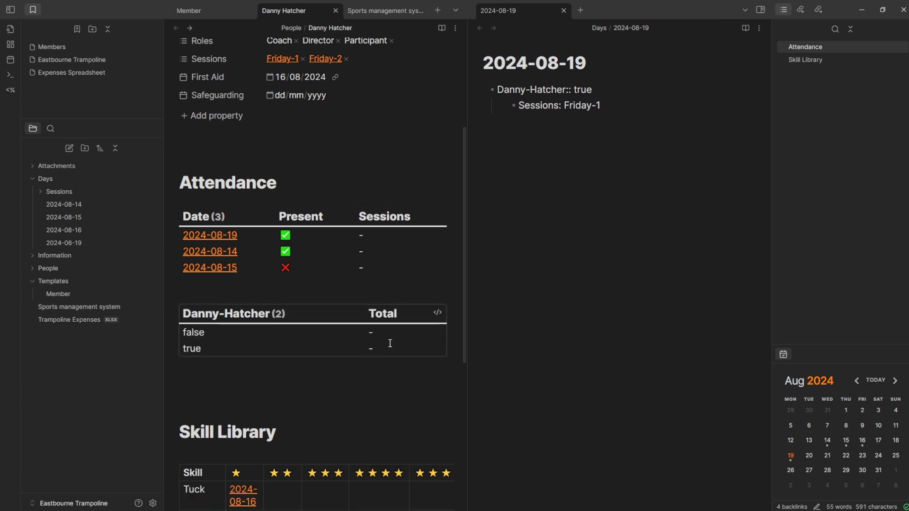
pyautogui.click(437, 312)
# - Change the Total column to plain rows.file.link to list each group's day links
pyautogui.click(294, 322)
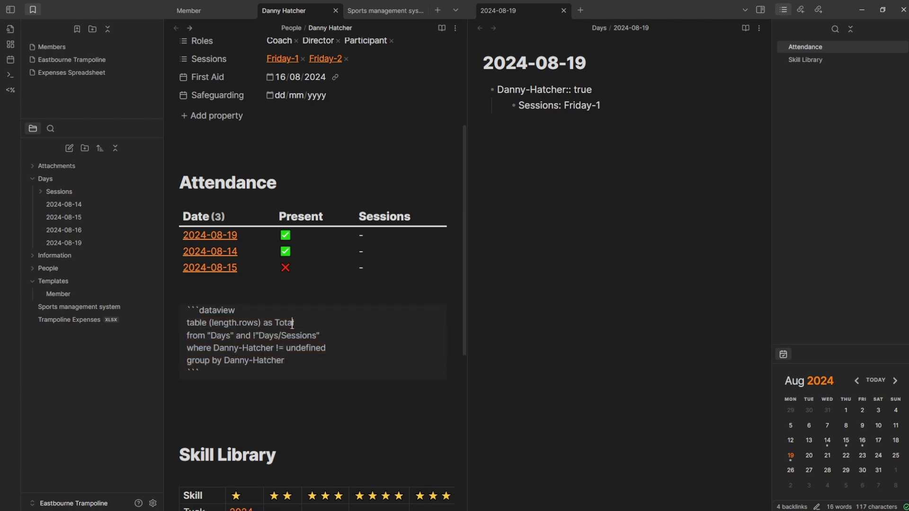
pyautogui.moveTo(214, 348); pyautogui.dragTo(328, 348)
pyautogui.click(350, 345)
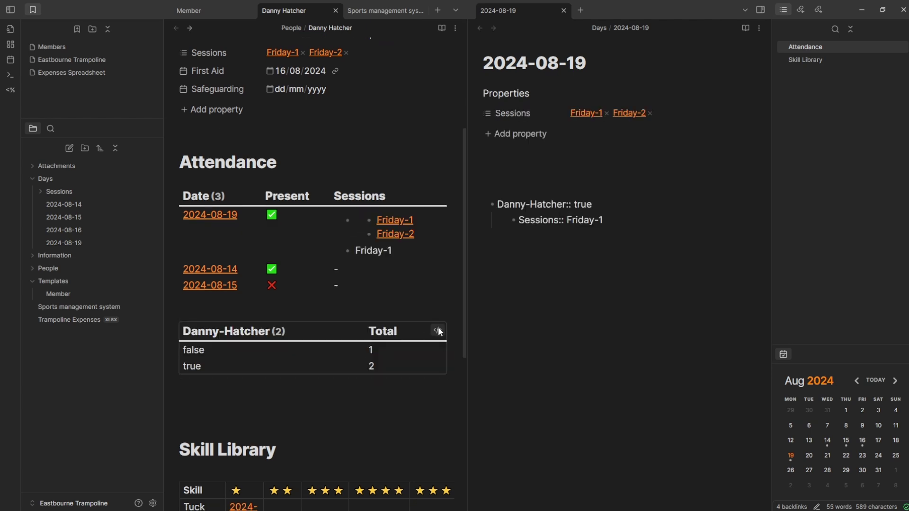
pyautogui.click(439, 331)
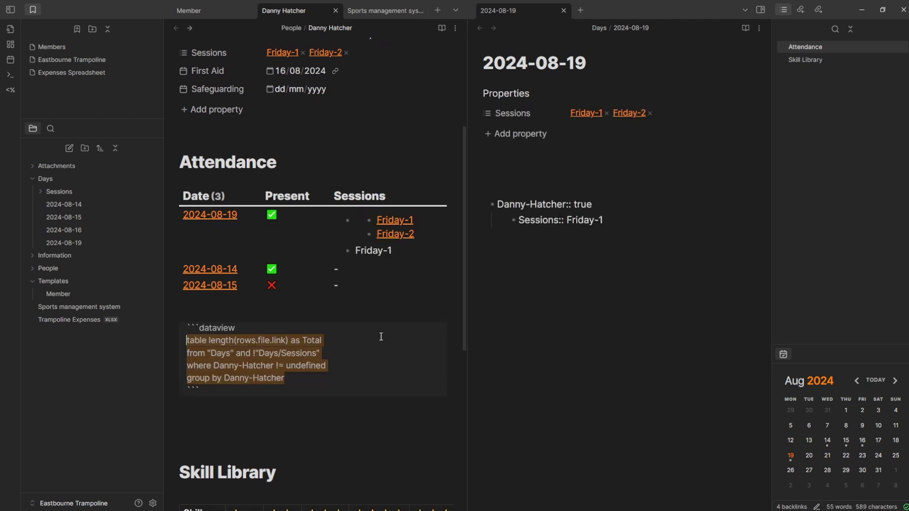
pyautogui.moveTo(209, 341); pyautogui.dragTo(237, 342)
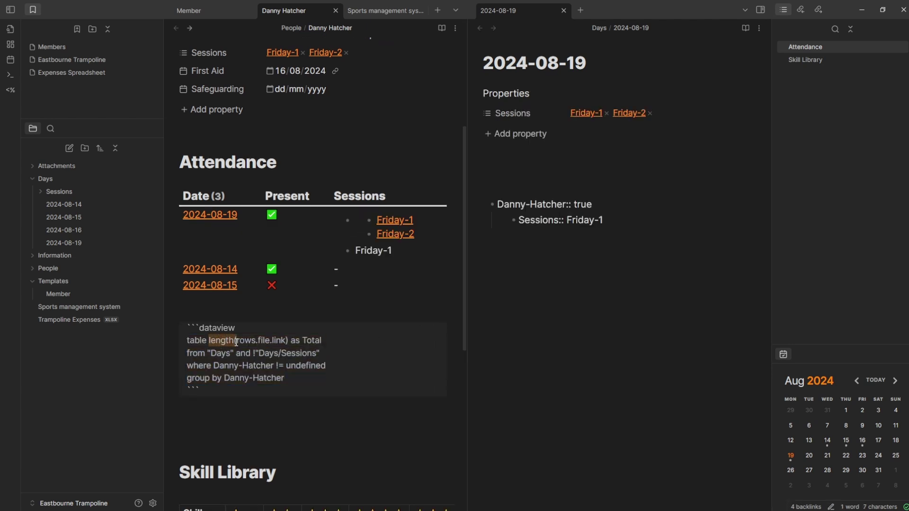
pyautogui.press('BackSpace')
pyautogui.press('Delete')
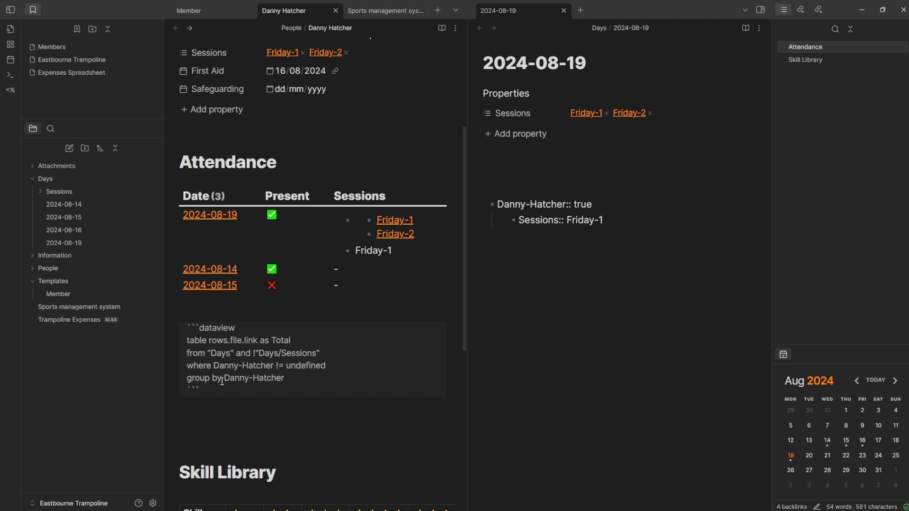
pyautogui.click(248, 315)
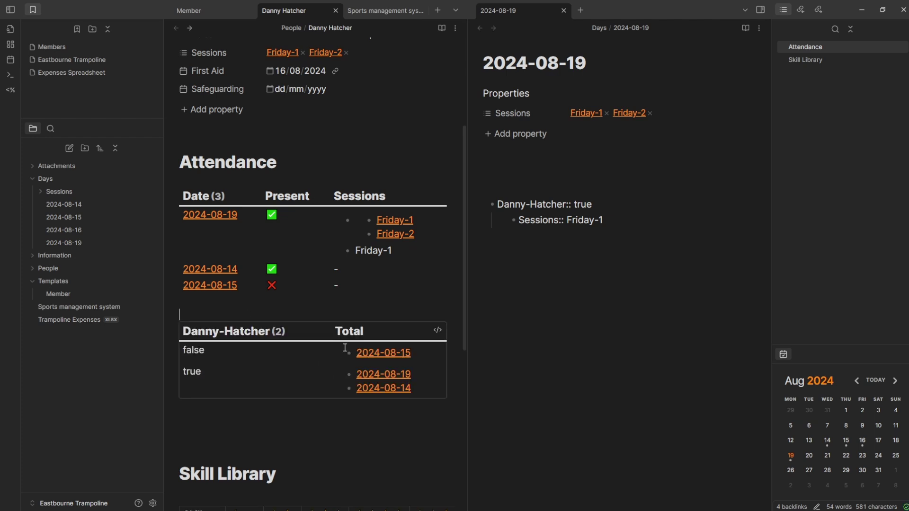
# - Wrap the column as length(rows.file.link) so the table shows day counts
pyautogui.moveTo(379, 353)
pyautogui.click(438, 331)
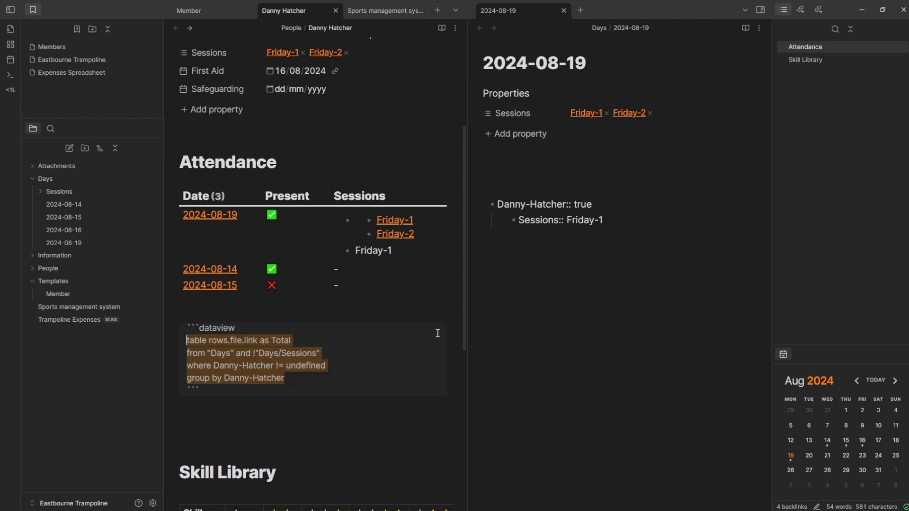
pyautogui.click(210, 341)
pyautogui.write('length(')
pyautogui.click(292, 340)
pyautogui.write(')')
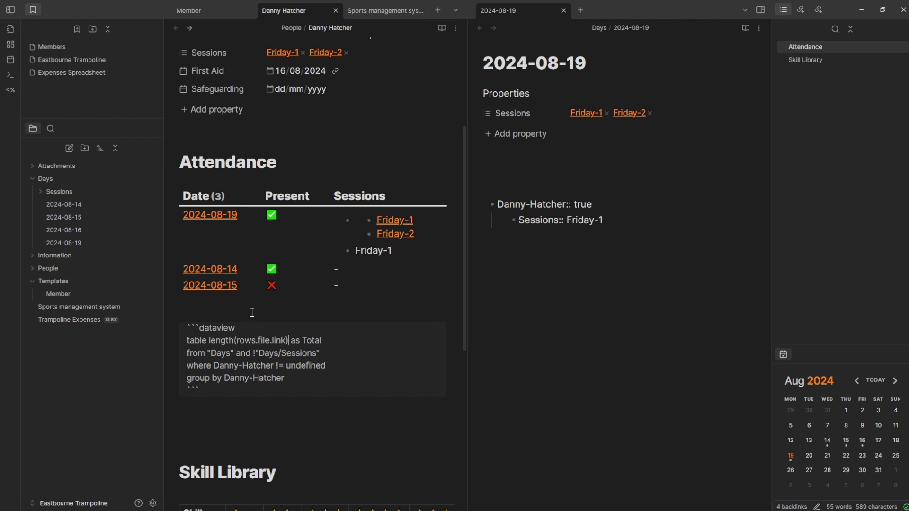
pyautogui.click(250, 313)
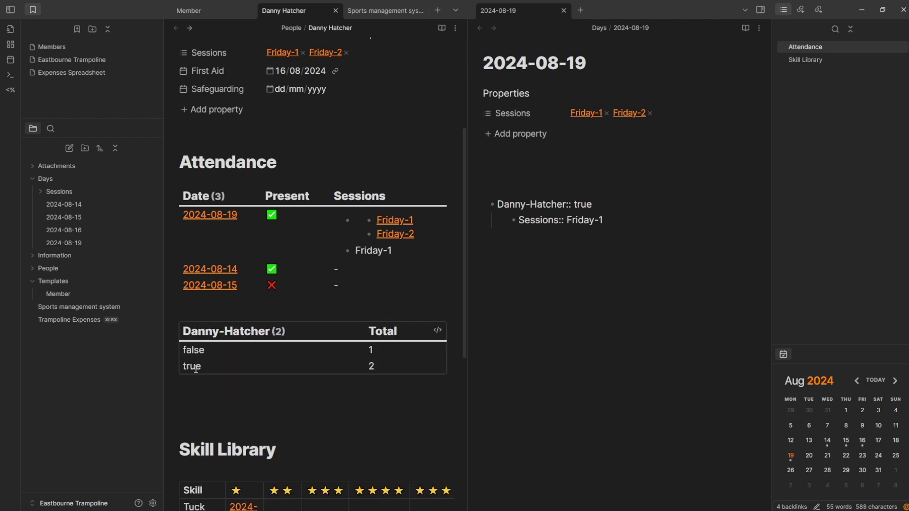
# - Sort the totals by the member field descending, listing true (2) above false (1)
pyautogui.click(437, 330)
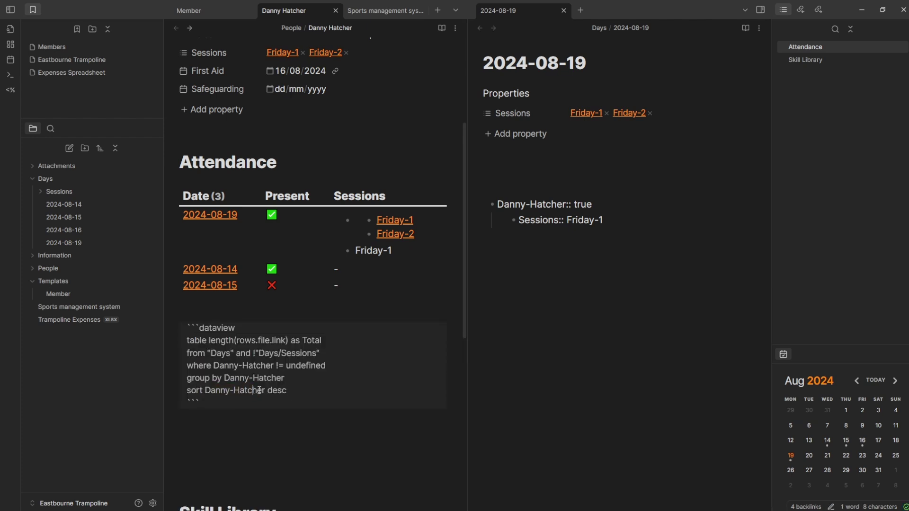
pyautogui.click(247, 417)
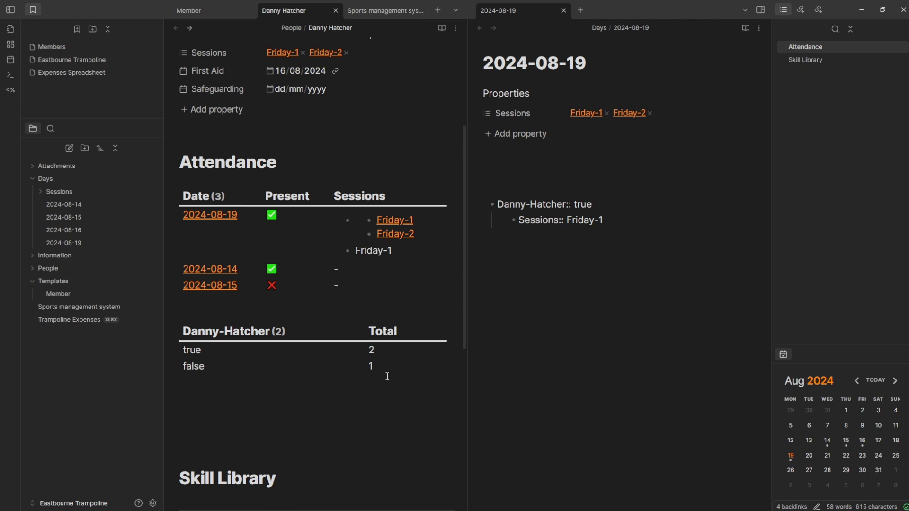
pyautogui.click(541, 160)
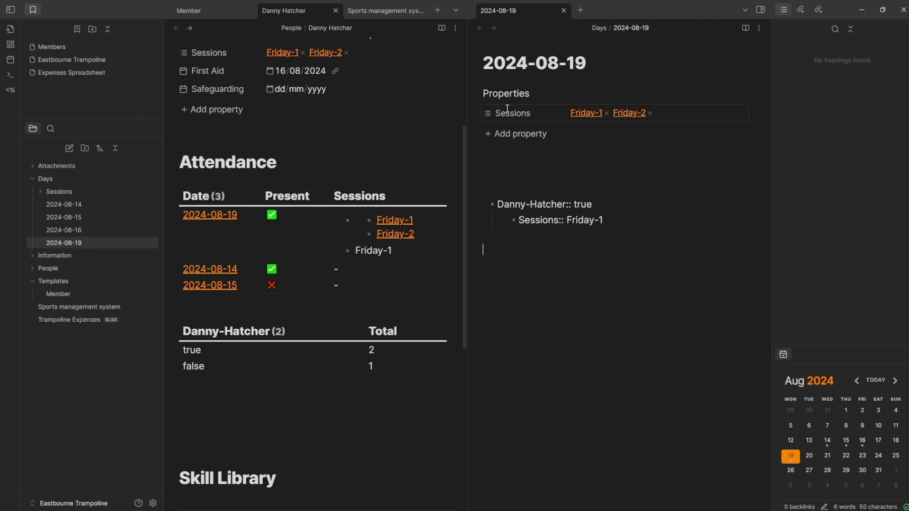
# - Remove the Sessions property from the 2024-08-19 note and add inline Sessions:: Friday-1, Friday-2
pyautogui.click(557, 204)
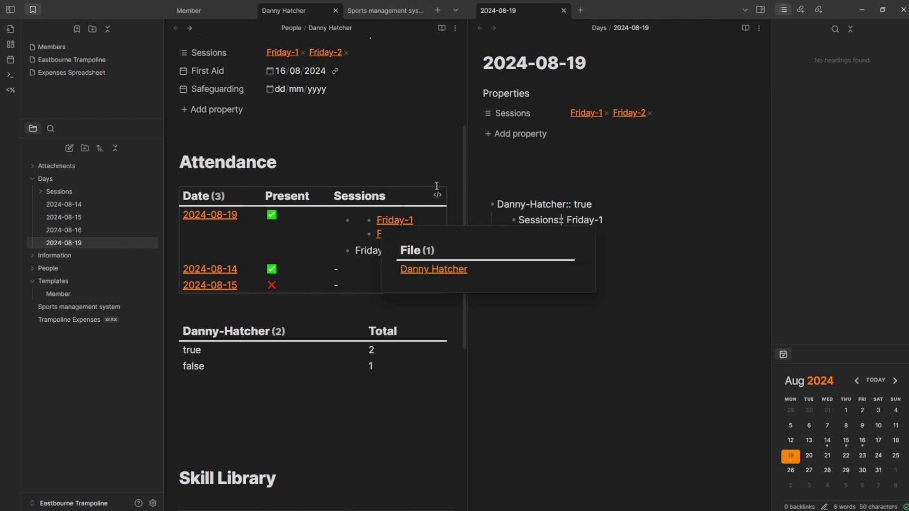
pyautogui.click(496, 114)
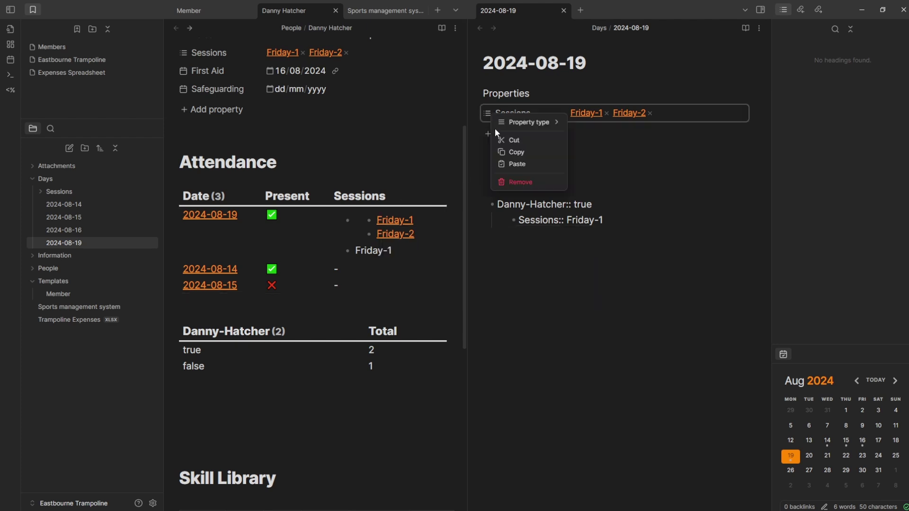
pyautogui.click(513, 181)
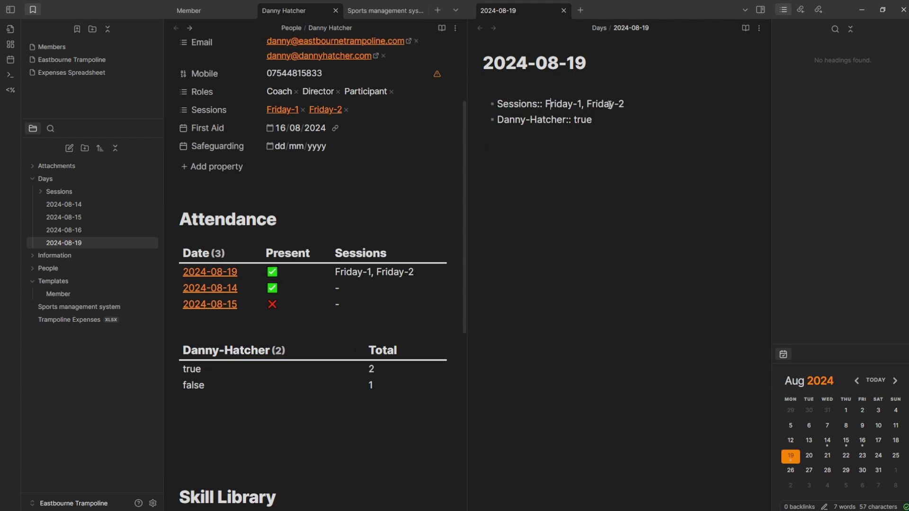
pyautogui.click(601, 121)
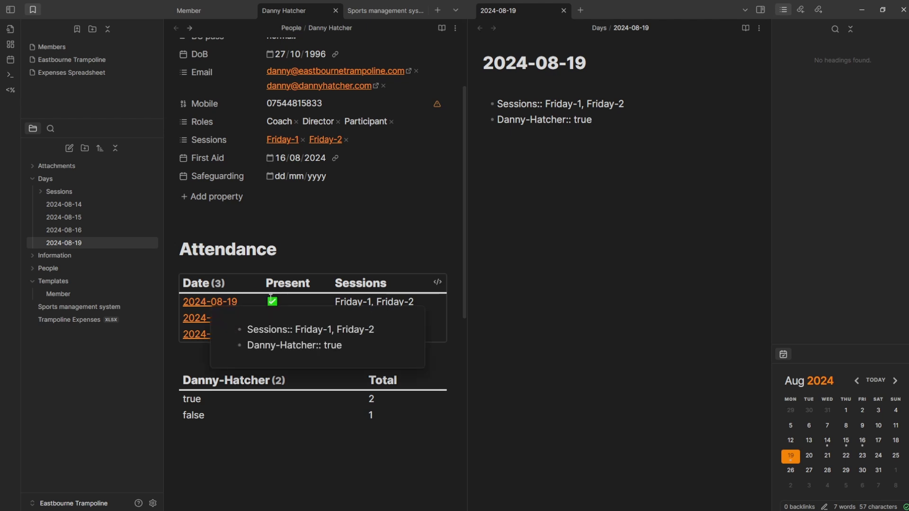
# - Rename the totals query column in the member's note to "Total Days"
pyautogui.click(402, 305)
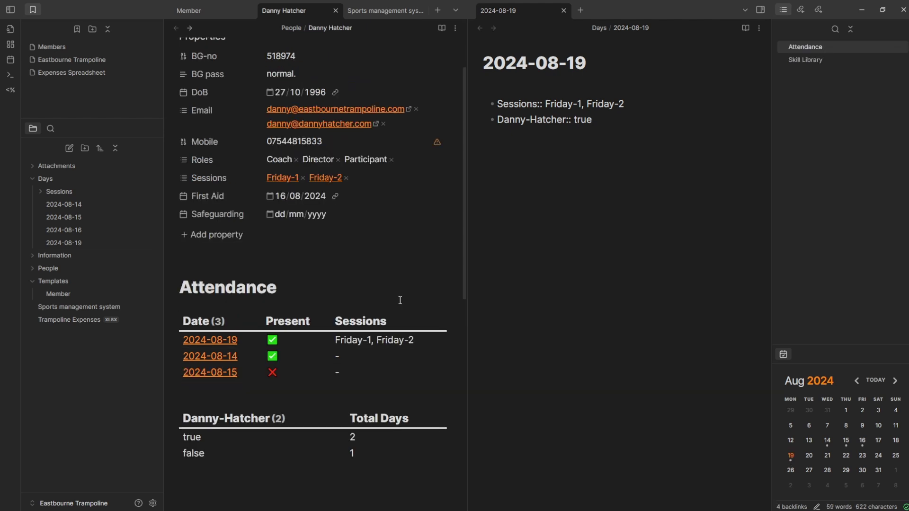
pyautogui.scroll(-5, 397, 303)
pyautogui.click(586, 124)
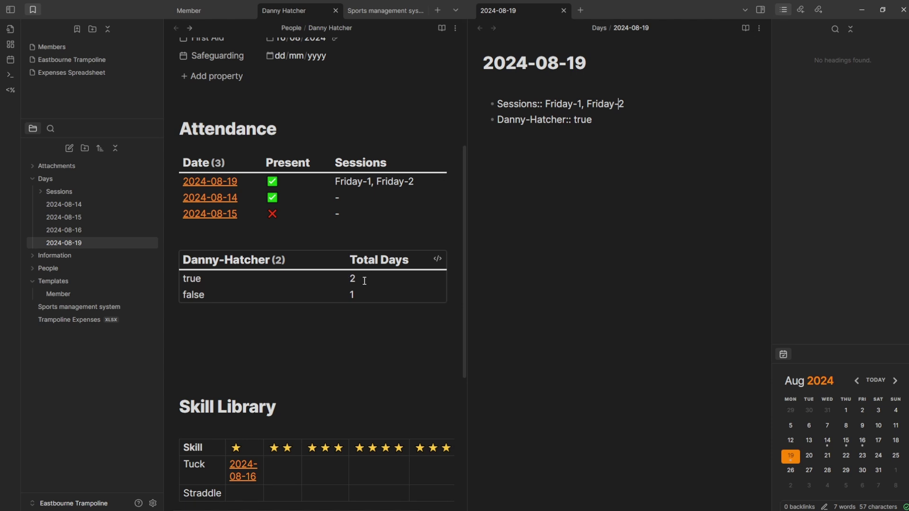
pyautogui.click(438, 259)
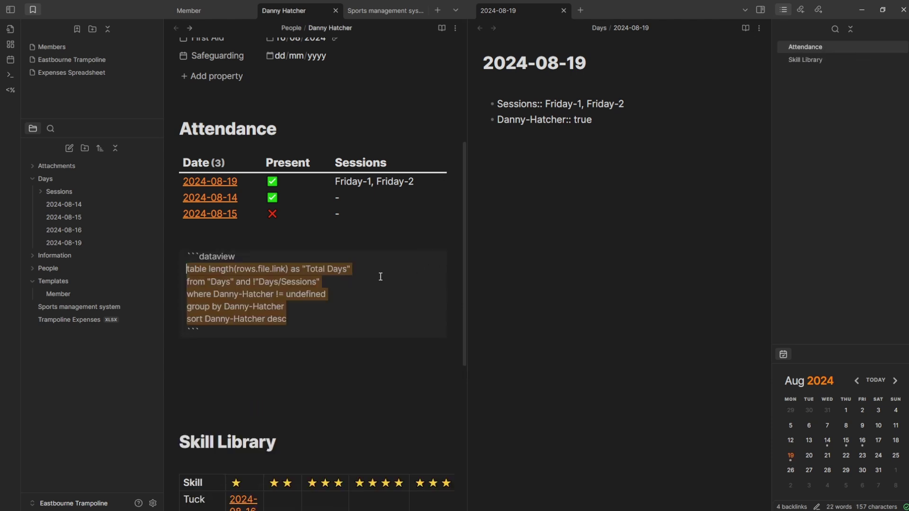
pyautogui.scroll(2, 360, 244)
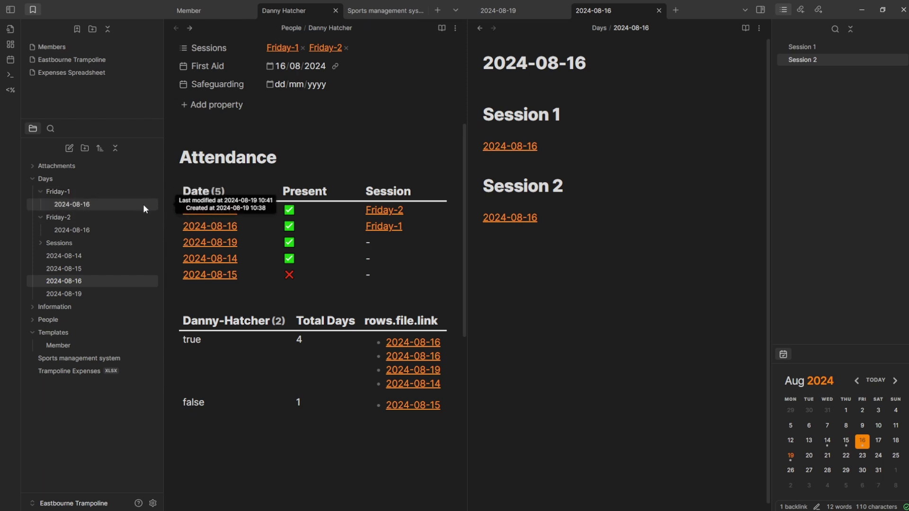
# - Review the Friday-1 and Friday-2 notes for 2024-08-16 and the Session 1/2 links
pyautogui.click(607, 219)
pyautogui.click(569, 89)
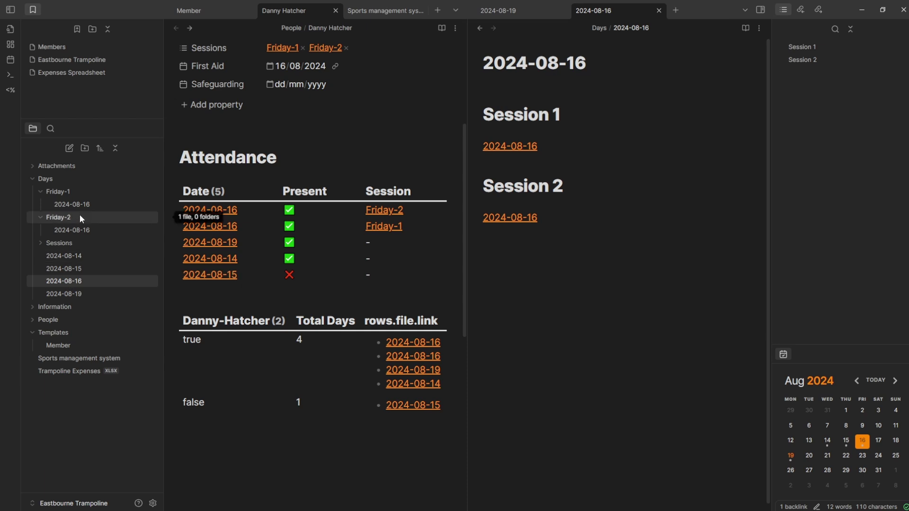
pyautogui.keyDown('ctrl'); pyautogui.click(83, 230); pyautogui.keyUp('ctrl')
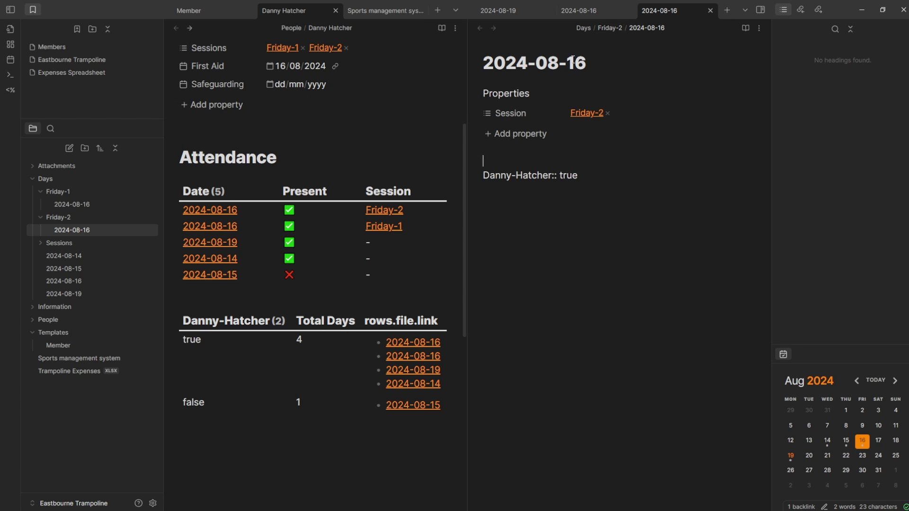
pyautogui.click(109, 209)
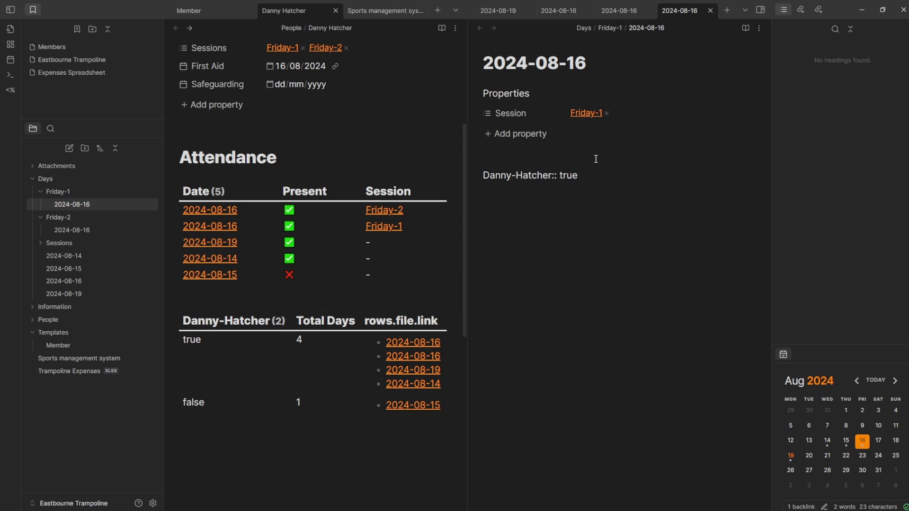
pyautogui.click(565, 19)
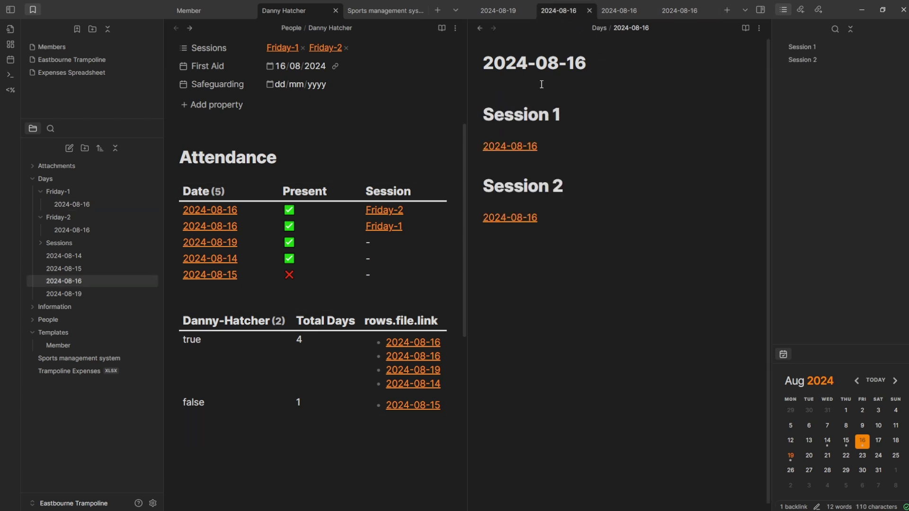
pyautogui.click(552, 148)
pyautogui.click(564, 219)
pyautogui.click(525, 253)
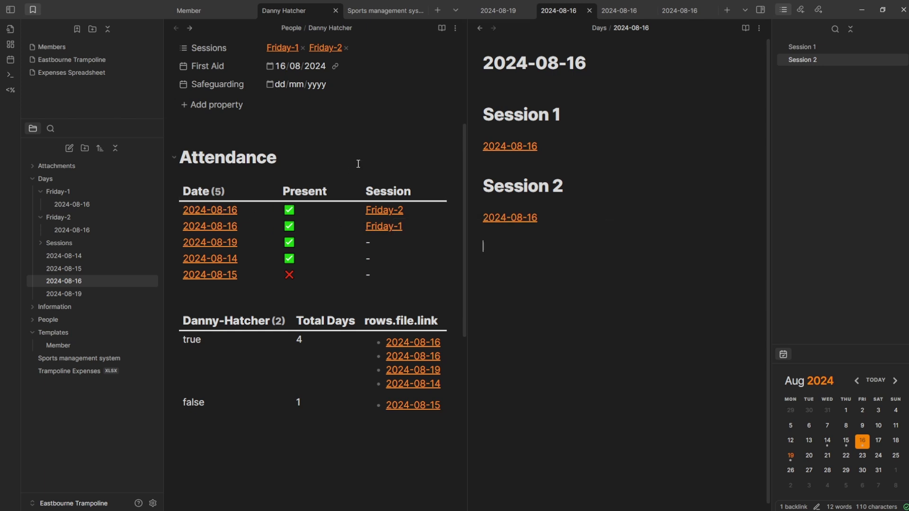
# - Change the member's attendance in the Friday-2 2024-08-16 note from true to false
pyautogui.hotkey('ctrl', 'Tab')
pyautogui.click(602, 177)
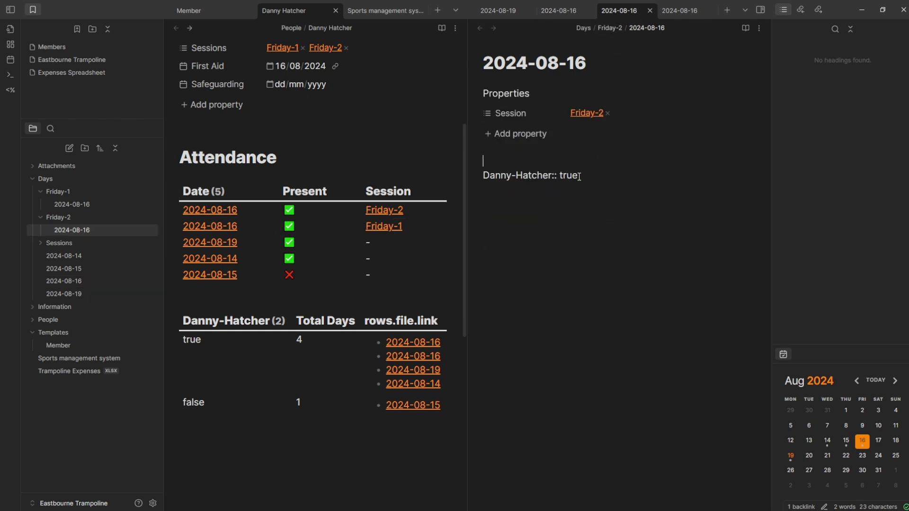
pyautogui.press('BackSpace')
pyautogui.press('BackSpace')
pyautogui.press('BackSpace')
pyautogui.press('BackSpace')
pyautogui.write('false')
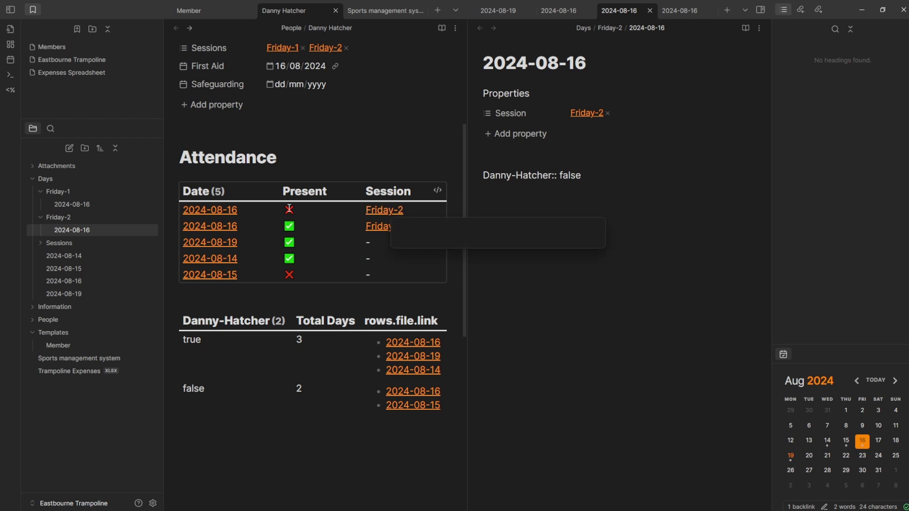
pyautogui.click(498, 10)
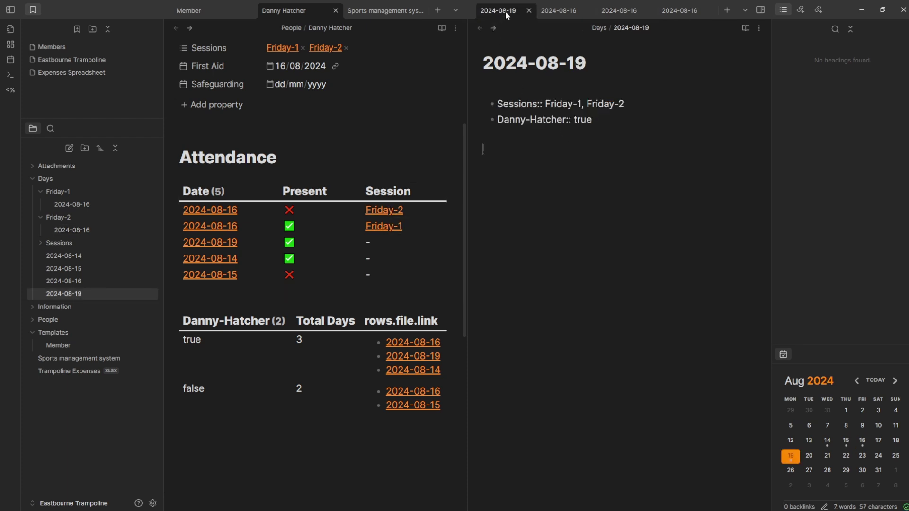
# - Check the Session 1 and Session 2 links in the 2024-08-16 daily note
pyautogui.click(862, 444)
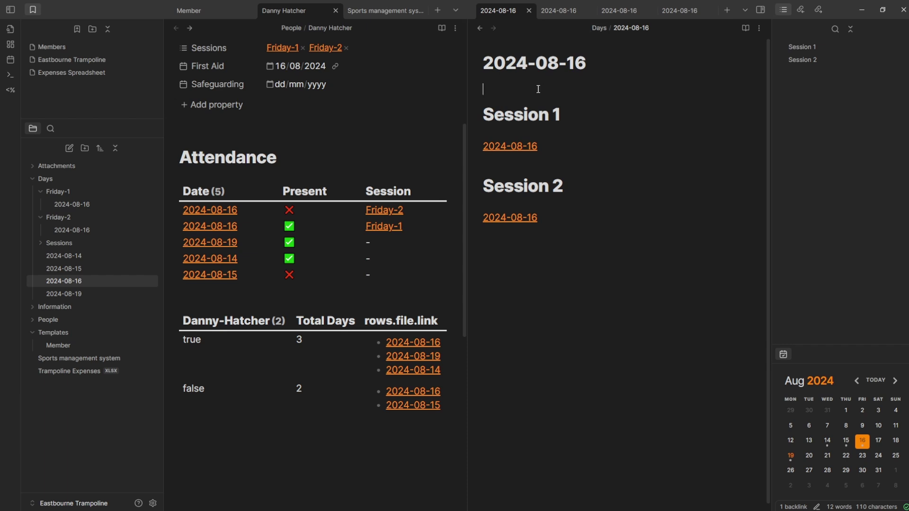
pyautogui.click(551, 142)
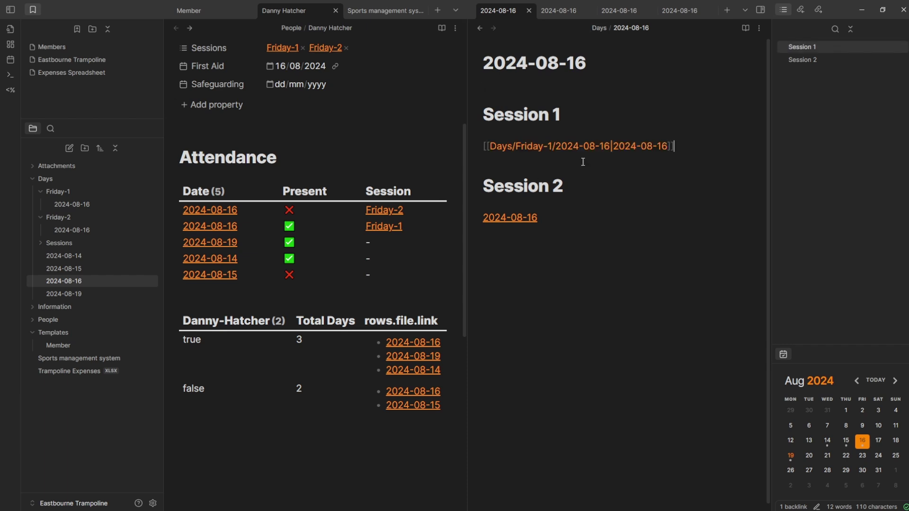
pyautogui.click(561, 217)
pyautogui.click(554, 257)
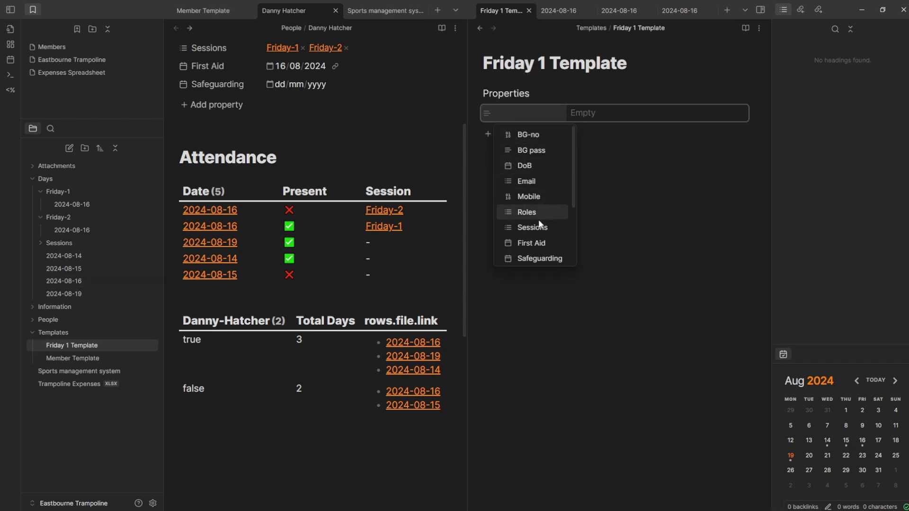
pyautogui.scroll(-2, 539, 228)
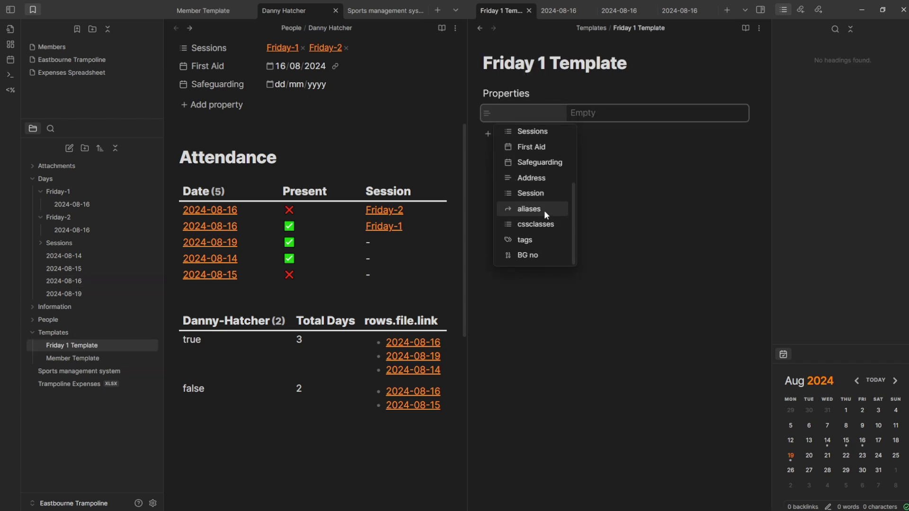
# - Give Friday 1 Template a Session property of Friday-1 and paste in an empty member attendance field
pyautogui.click(547, 193)
pyautogui.click(600, 134)
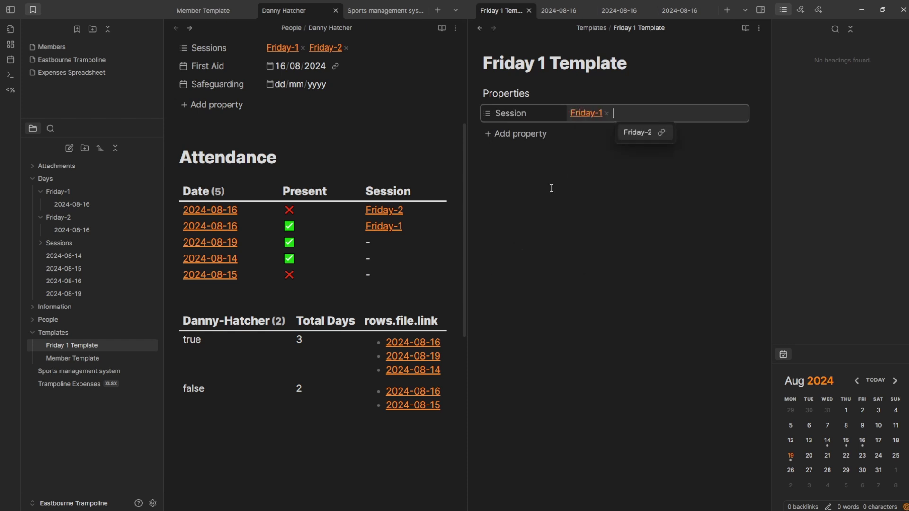
pyautogui.click(560, 172)
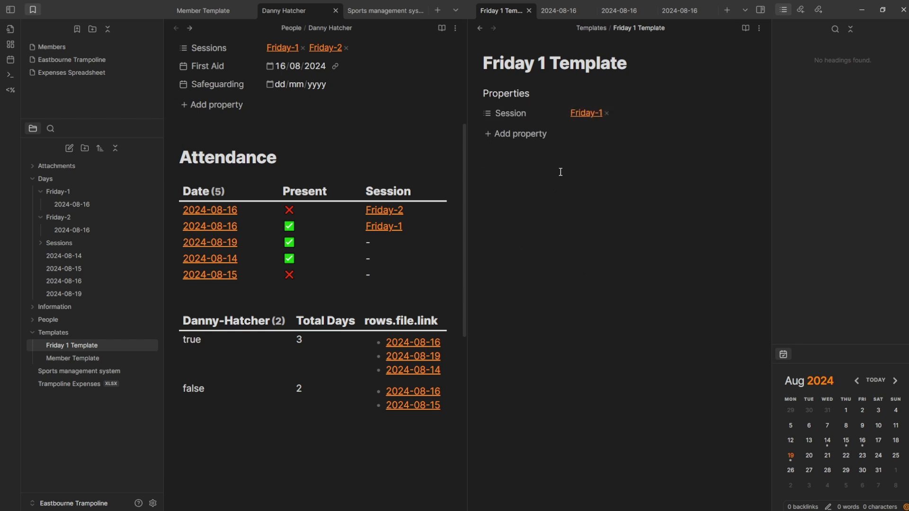
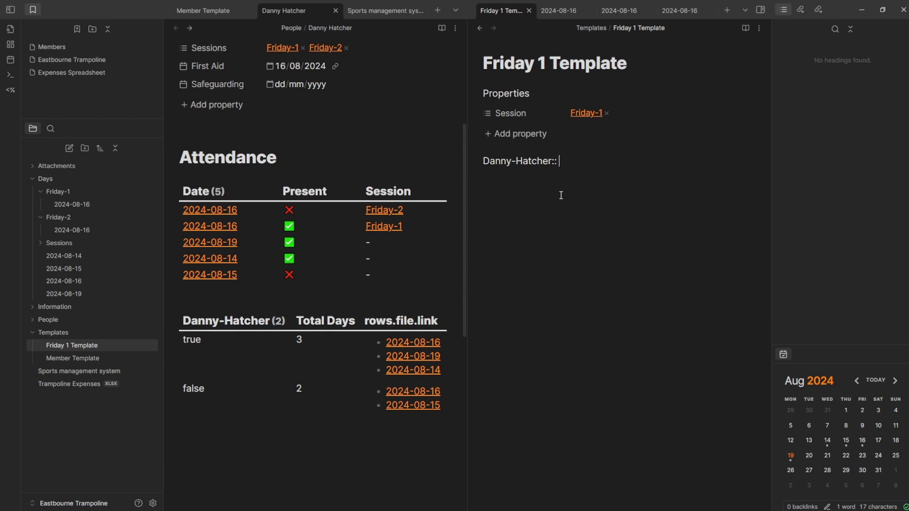
pyautogui.press('Return')
pyautogui.hotkey('ctrl', 'n')
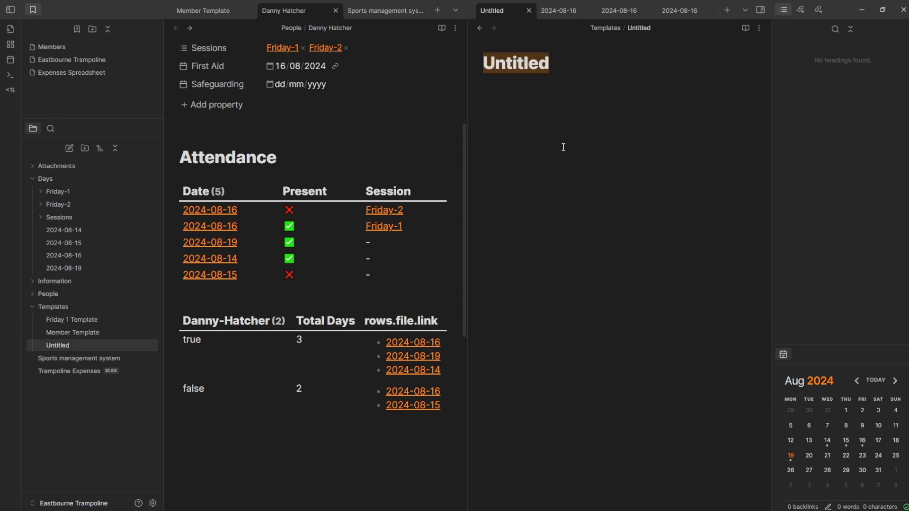
# - Title the new note 'Friday Session Template' and paste in Session 1 and Session 2 headings
pyautogui.write('Session')
pyautogui.press('Home')
pyautogui.write('Friday')
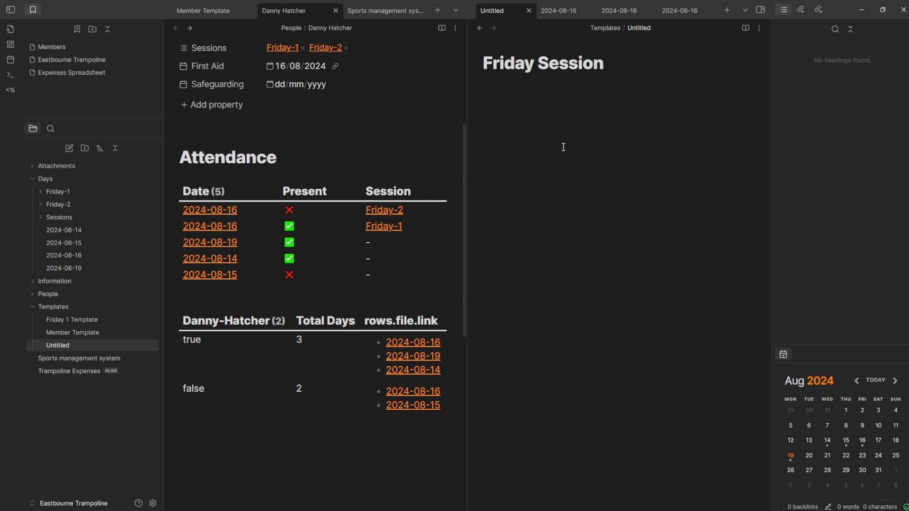
pyautogui.press('End')
pyautogui.write('Template')
pyautogui.press('Return')
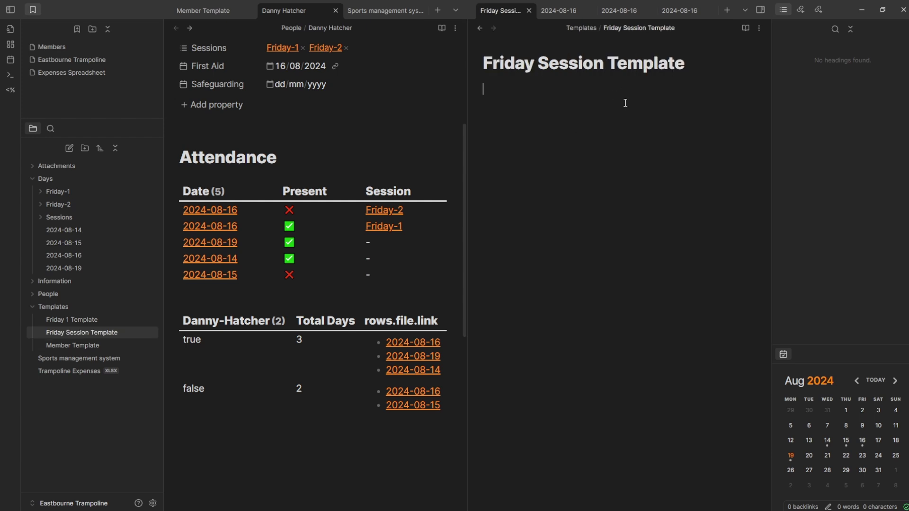
pyautogui.write('# Session 1   # Session 2')
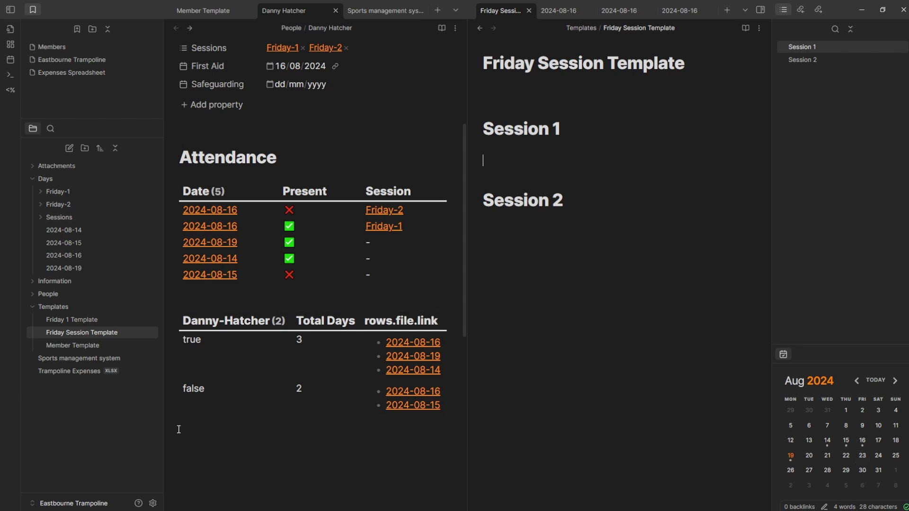
pyautogui.click(152, 503)
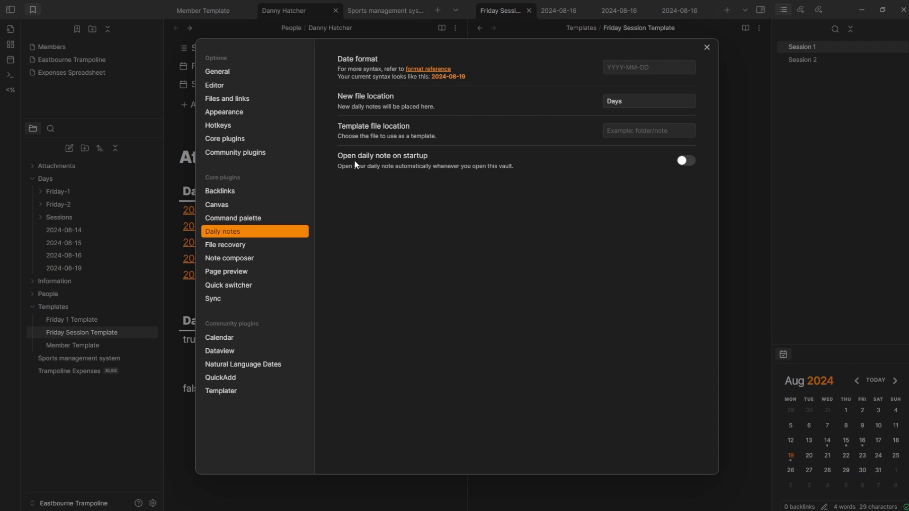
# - Point the QuickAdd New Member choice at Member Template and enable it as a command
pyautogui.click(645, 128)
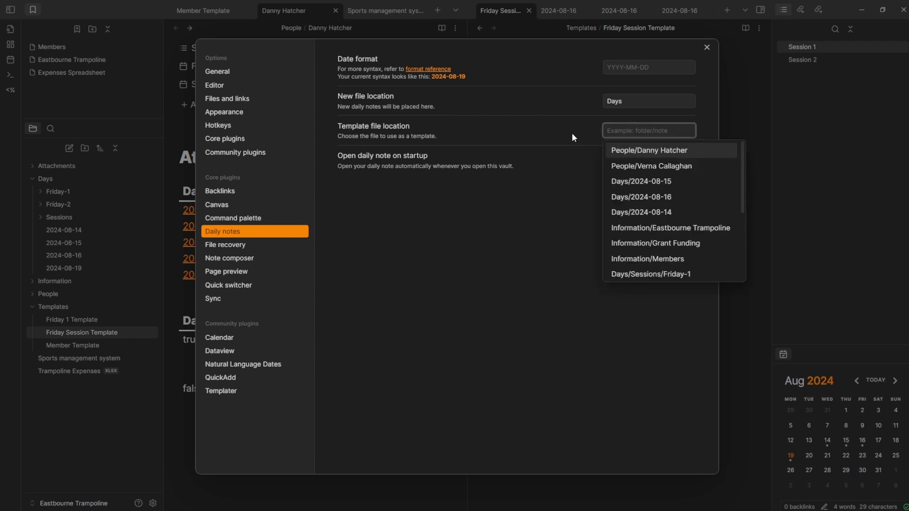
pyautogui.click(572, 137)
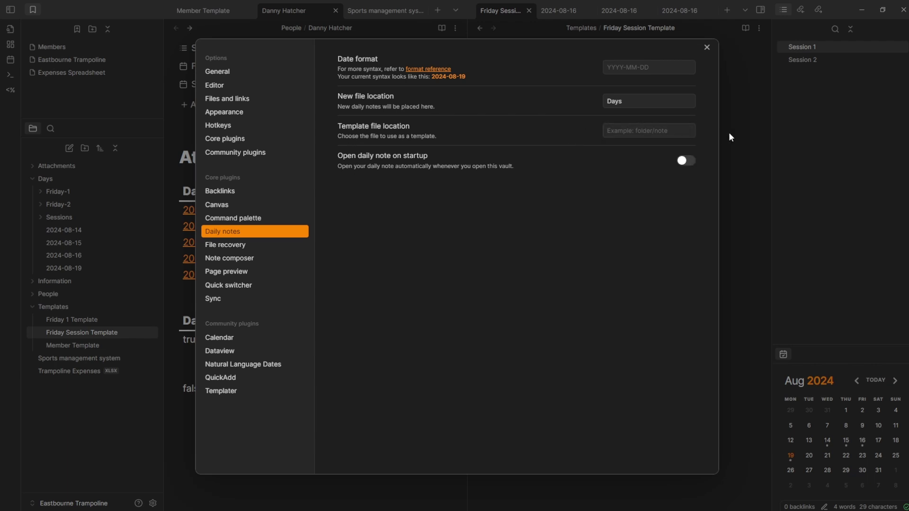
pyautogui.click(218, 379)
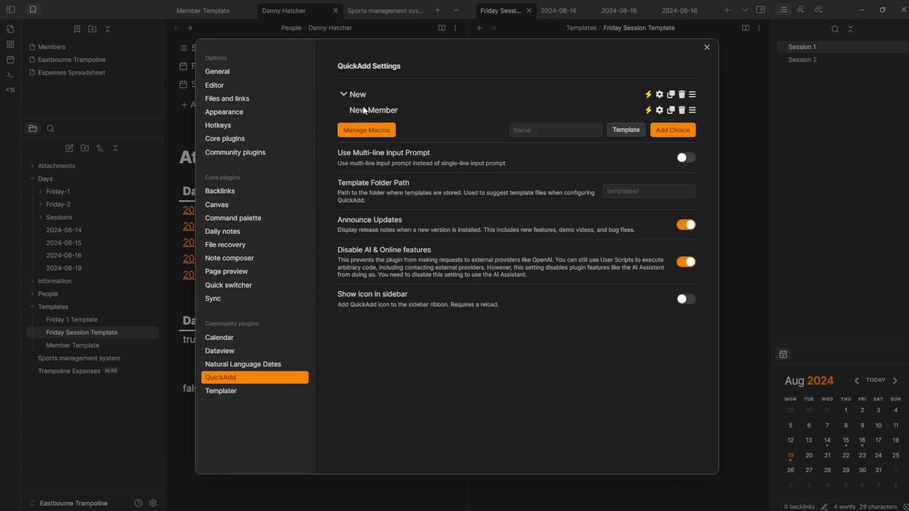
pyautogui.click(659, 110)
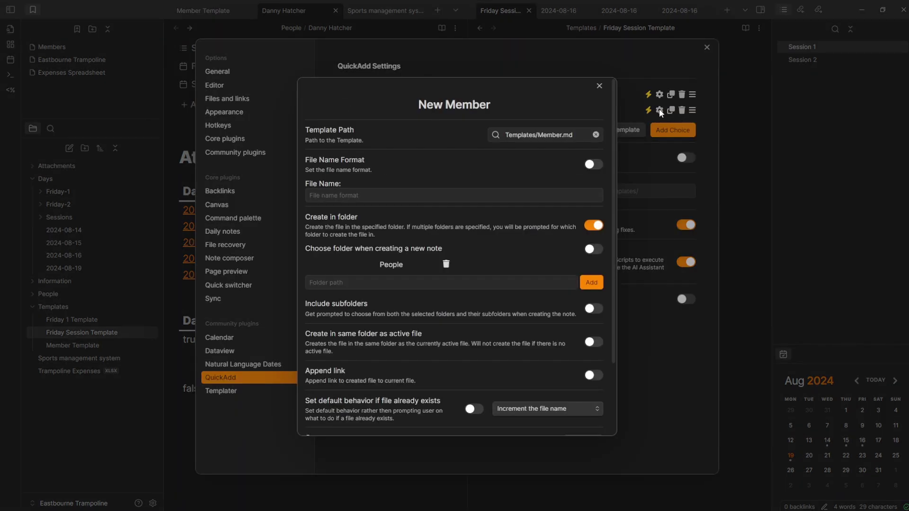
pyautogui.click(578, 132)
pyautogui.press('BackSpace')
pyautogui.press('BackSpace')
pyautogui.press('BackSpace')
pyautogui.write('Template')
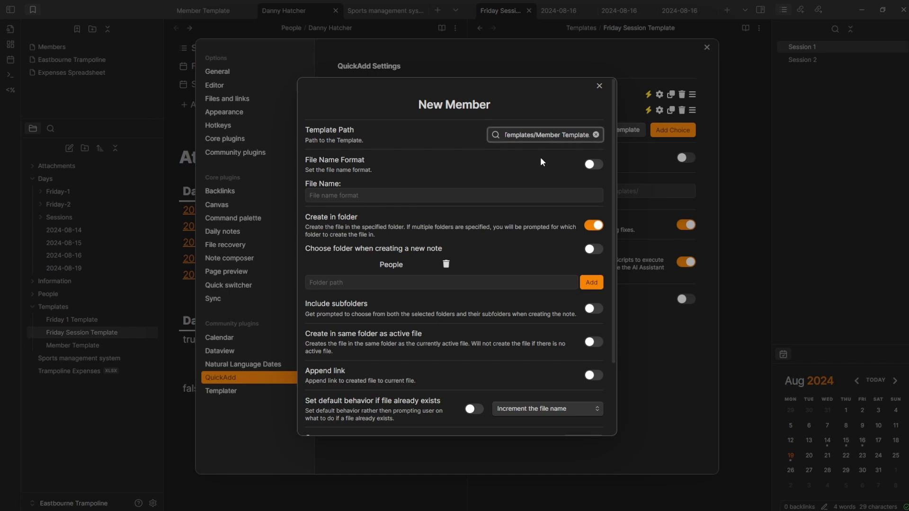
pyautogui.click(649, 113)
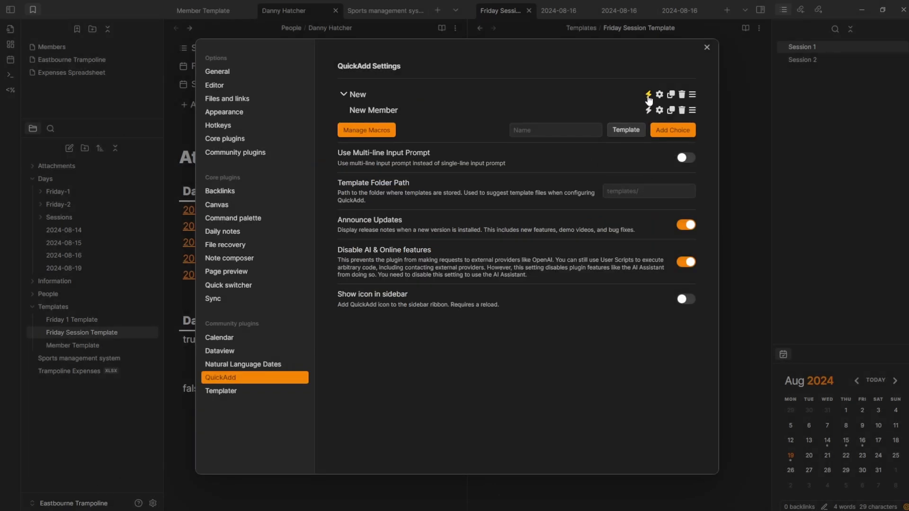
pyautogui.click(648, 110)
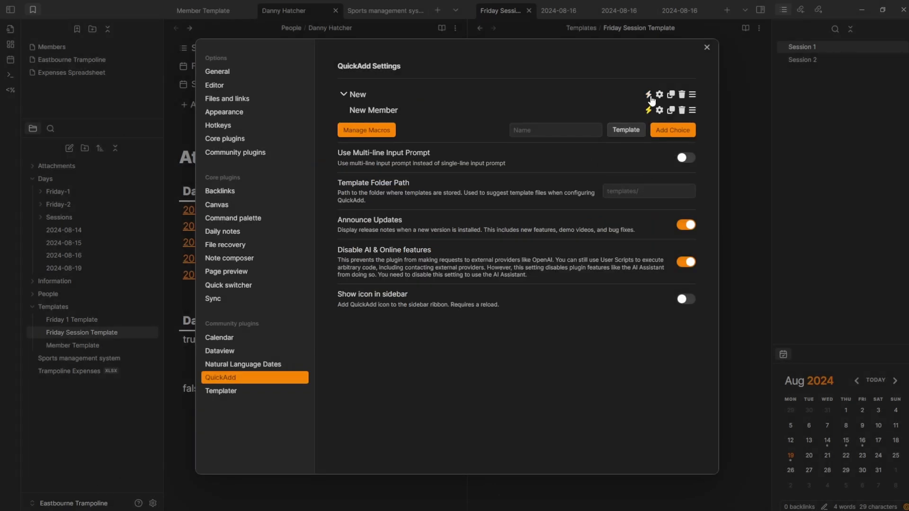
# - Add a QuickAdd choice named 'Friday Session' inside the New folder
pyautogui.click(574, 129)
pyautogui.write('Friday Session')
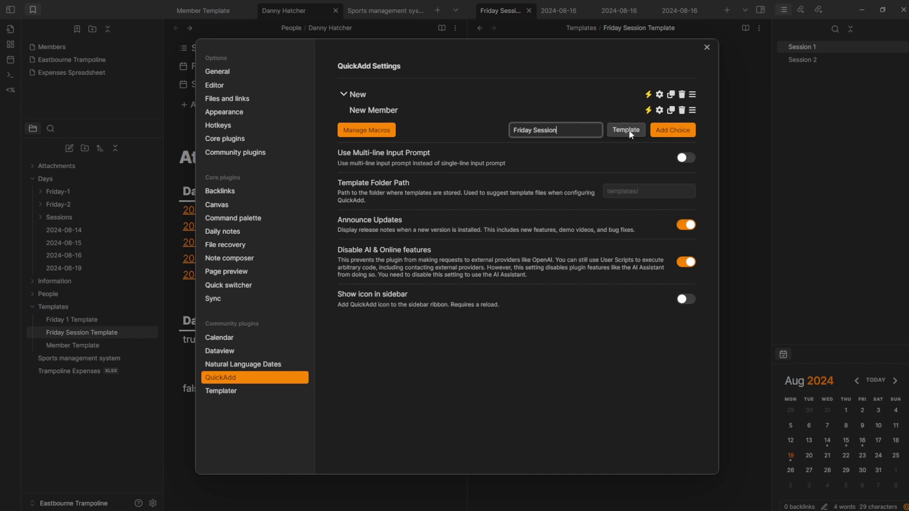
pyautogui.click(661, 133)
pyautogui.moveTo(662, 129); pyautogui.dragTo(660, 116)
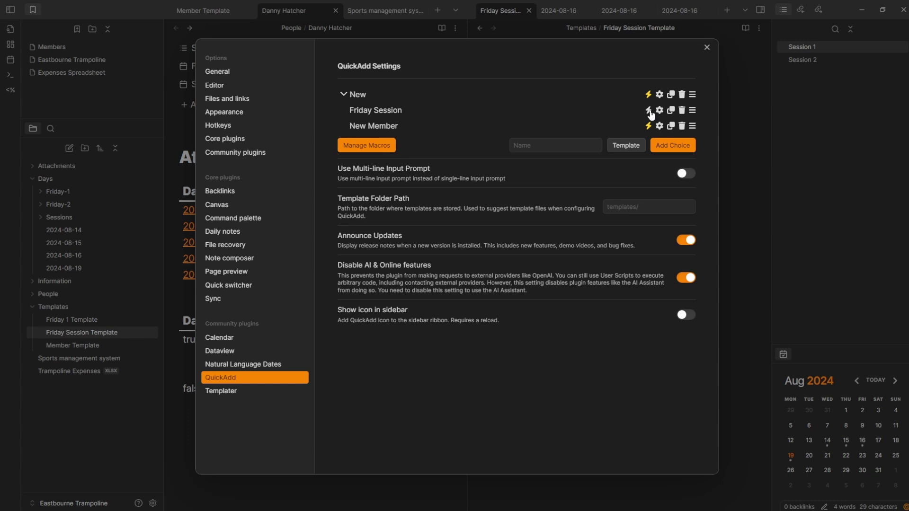
pyautogui.click(659, 109)
# - Set the Friday Session choice to use Friday Session Template and create notes in Days
pyautogui.click(554, 178)
pyautogui.click(537, 199)
pyautogui.click(599, 269)
pyautogui.click(331, 272)
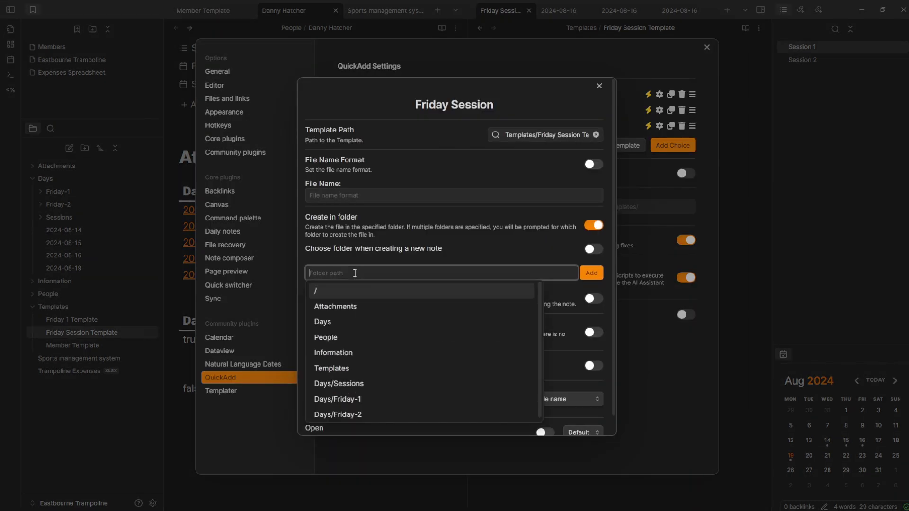
pyautogui.click(338, 325)
pyautogui.click(595, 276)
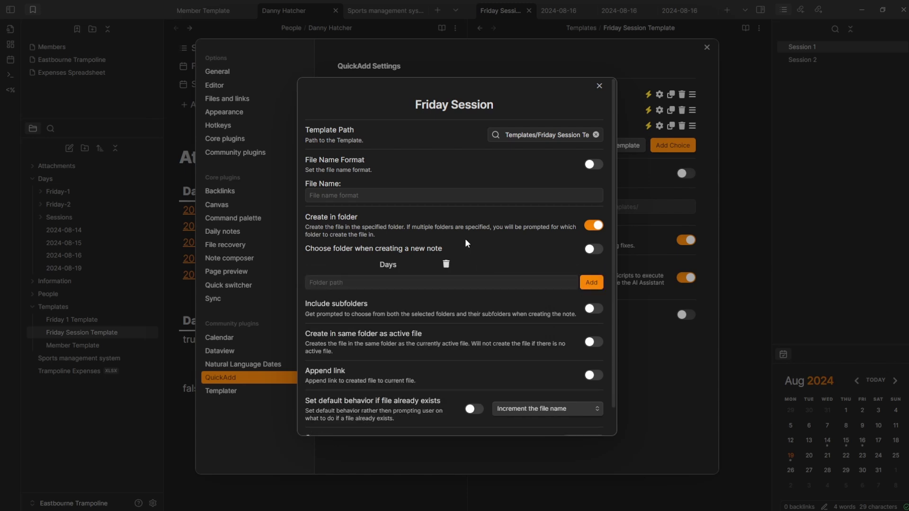
pyautogui.scroll(-3, 544, 416)
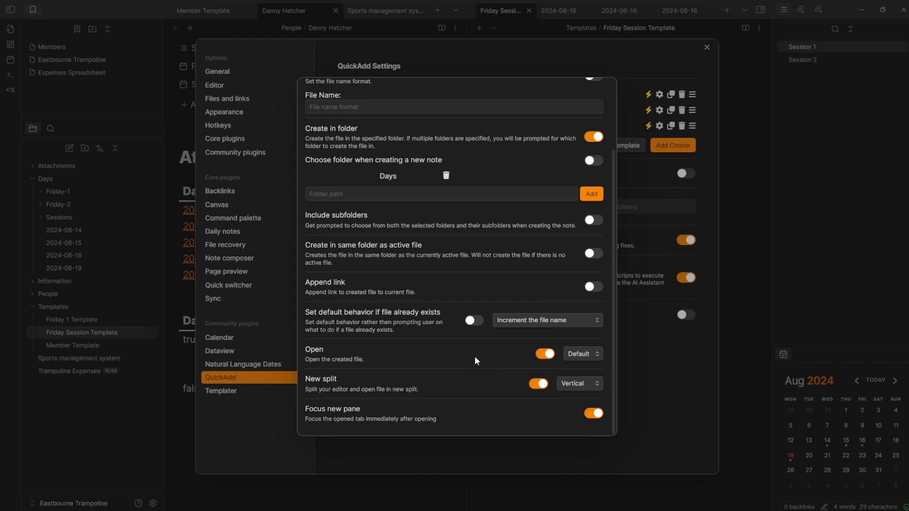
pyautogui.scroll(3, 422, 173)
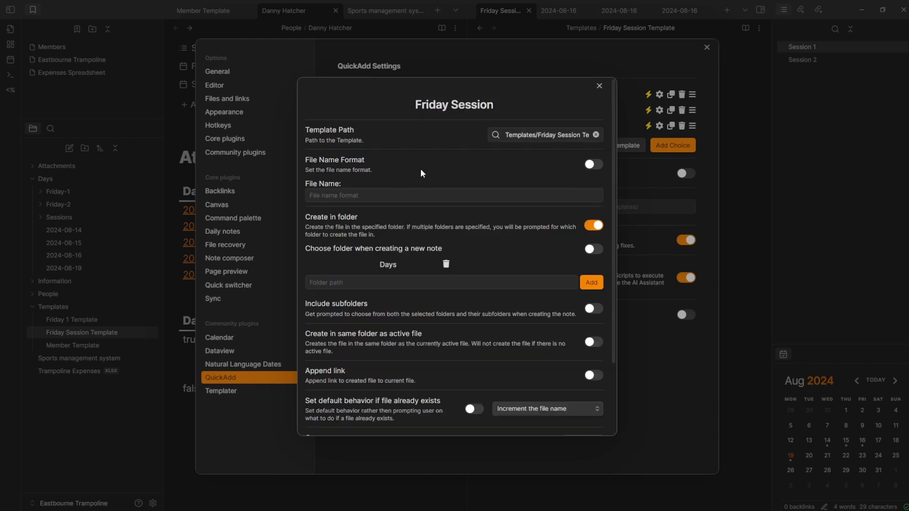
pyautogui.click(635, 172)
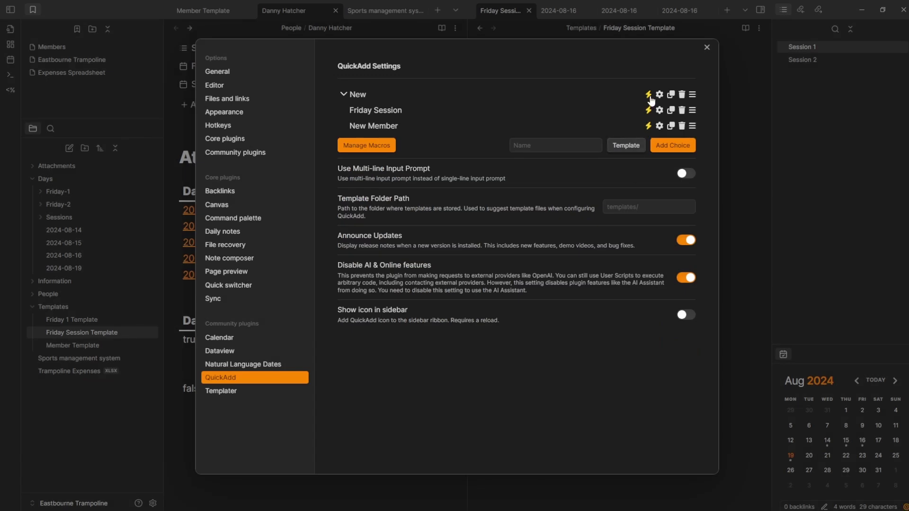
# - Run the QuickAdd Friday Session choice to create a note named 'new session'
pyautogui.click(720, 96)
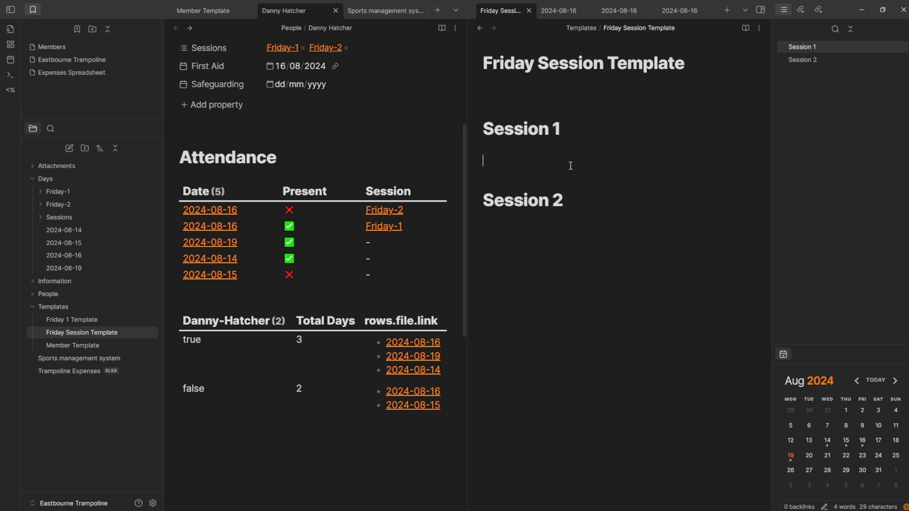
pyautogui.hotkey('ctrl', 'q')
pyautogui.press('Return')
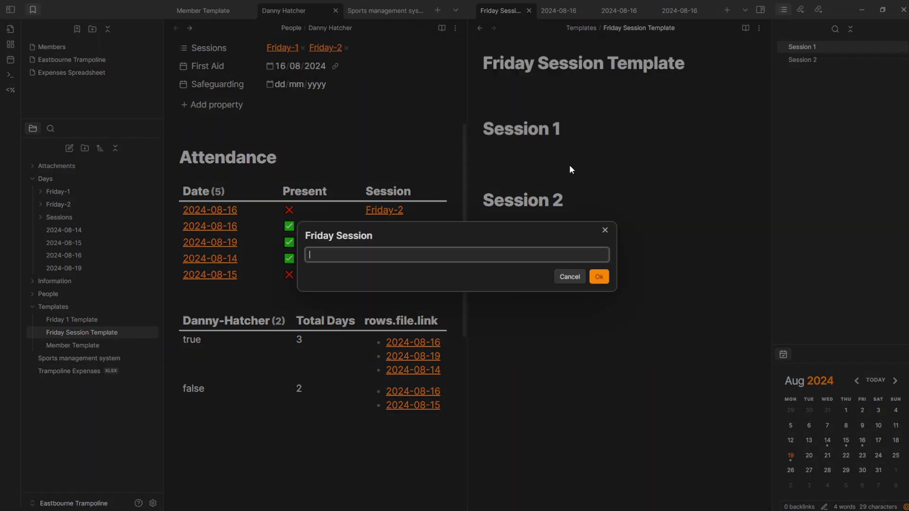
pyautogui.write('new session')
pyautogui.press('Return')
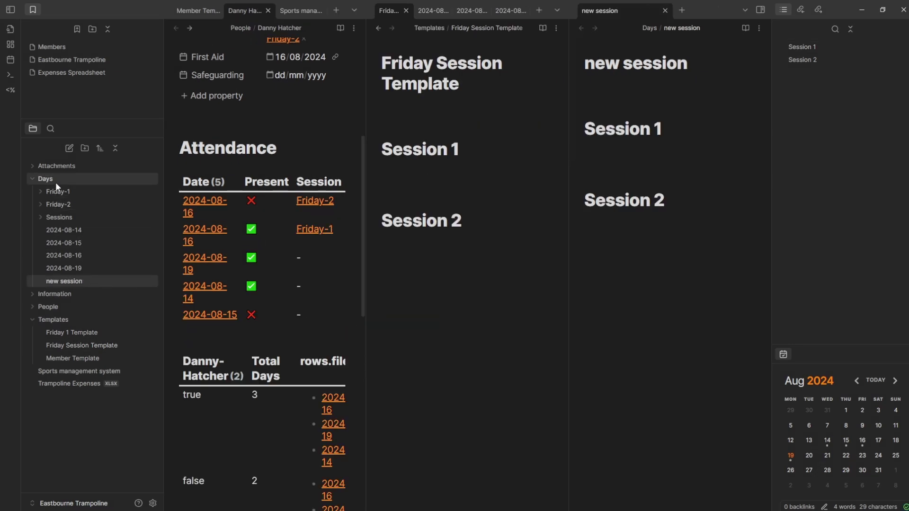
# - Check the new note's Session 1 and Session 2 headings and tick off Total days
pyautogui.click(645, 137)
pyautogui.click(639, 211)
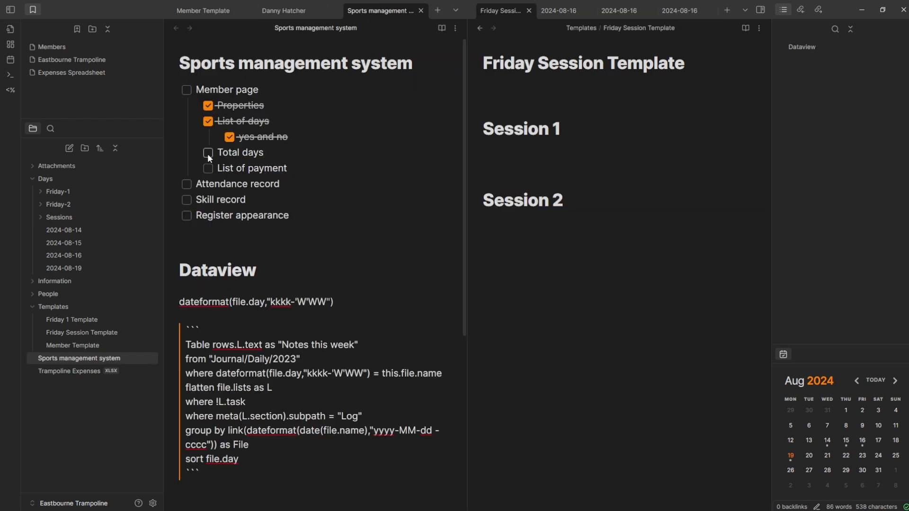
pyautogui.click(208, 152)
# - Tick off the Attendance record task on the Sports management system checklist
pyautogui.click(295, 184)
pyautogui.click(186, 184)
pyautogui.click(288, 13)
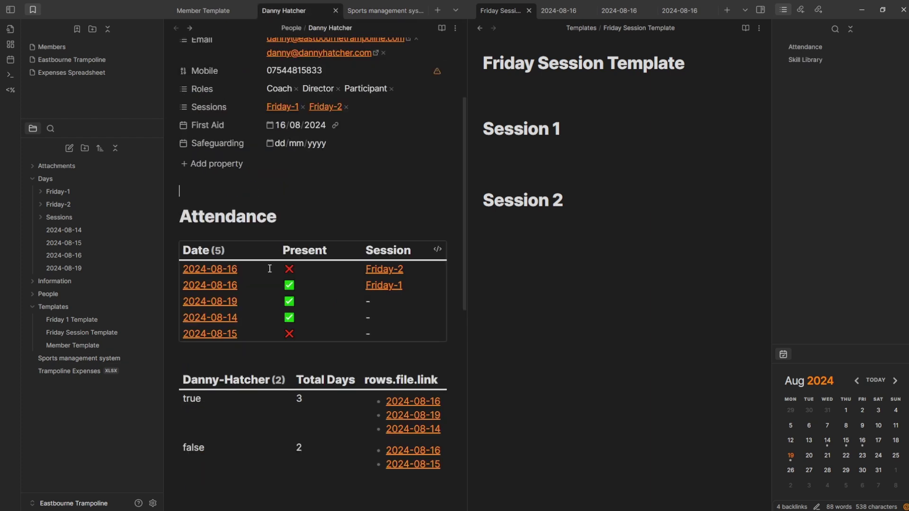
pyautogui.click(377, 14)
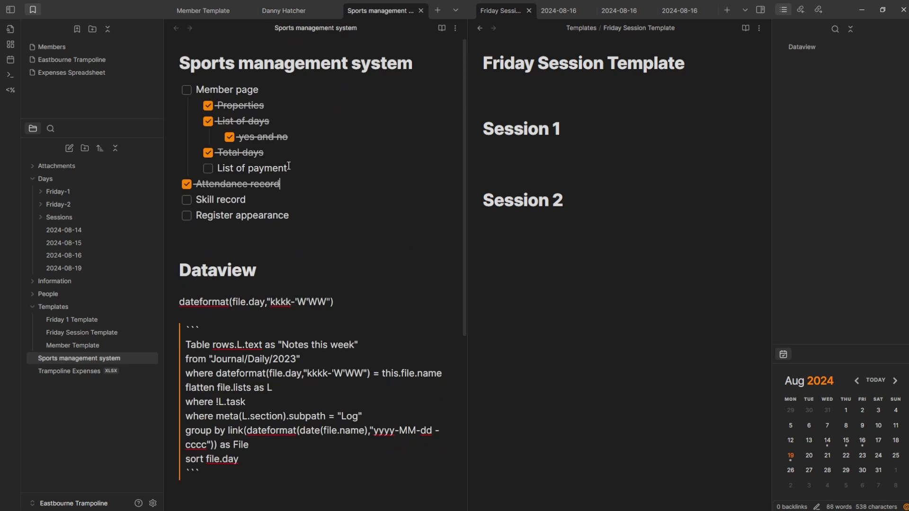
# - Move Skill record below Register appearance with Alt+Down
pyautogui.click(273, 217)
pyautogui.click(254, 198)
pyautogui.hotkey('alt', 'Down')
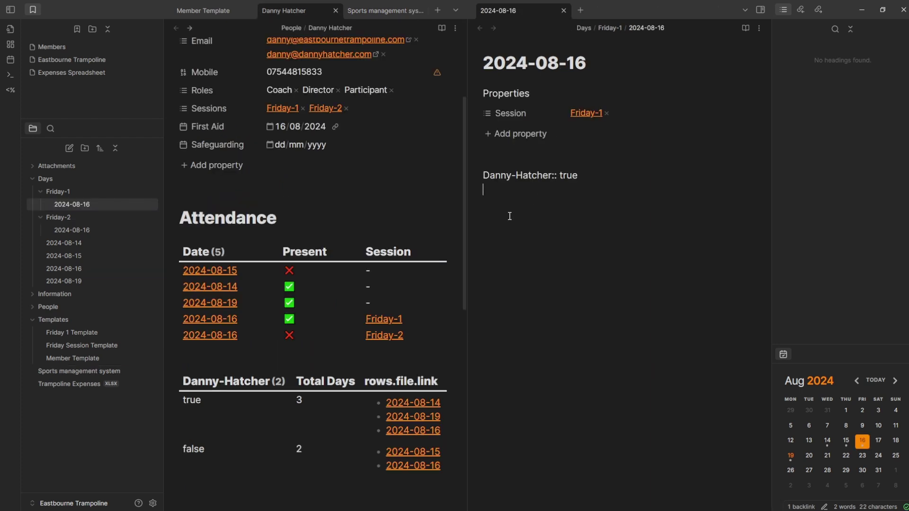
# - Review the QuickAdd Friday Session choice and Templater's Days/Friday-1 to Friday 1 Template mapping
pyautogui.click(153, 503)
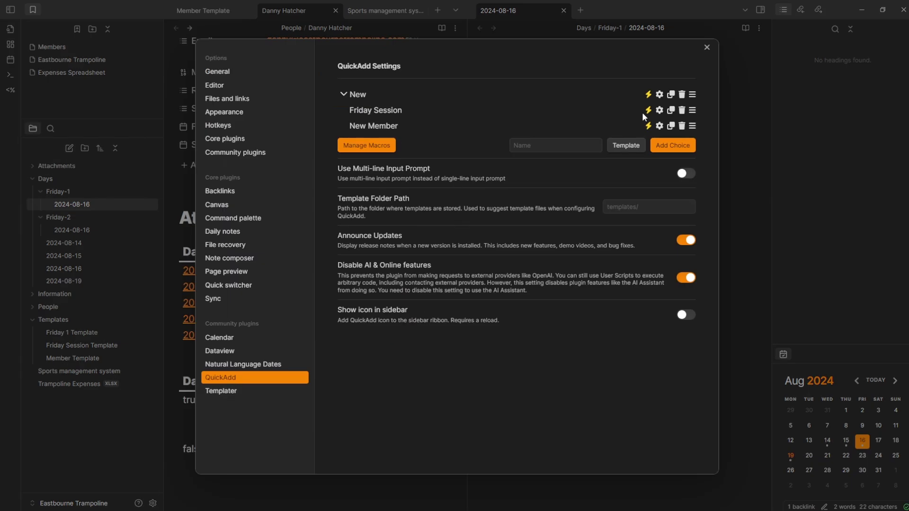
pyautogui.click(660, 112)
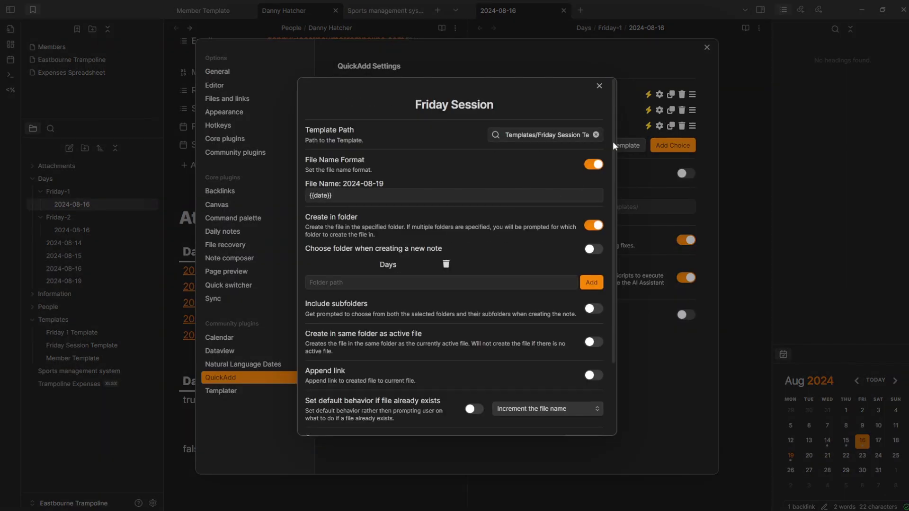
pyautogui.click(639, 173)
pyautogui.click(227, 391)
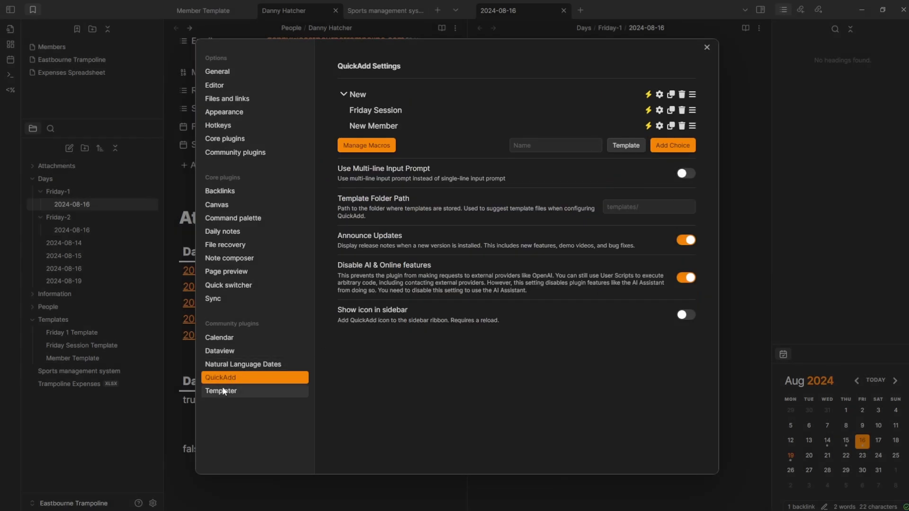
pyautogui.click(589, 63)
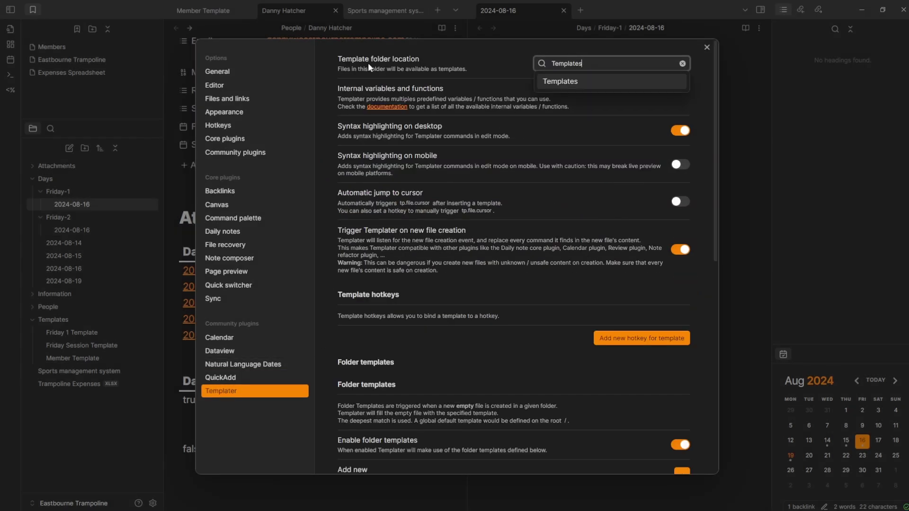
pyautogui.click(461, 65)
pyautogui.scroll(-5, 463, 224)
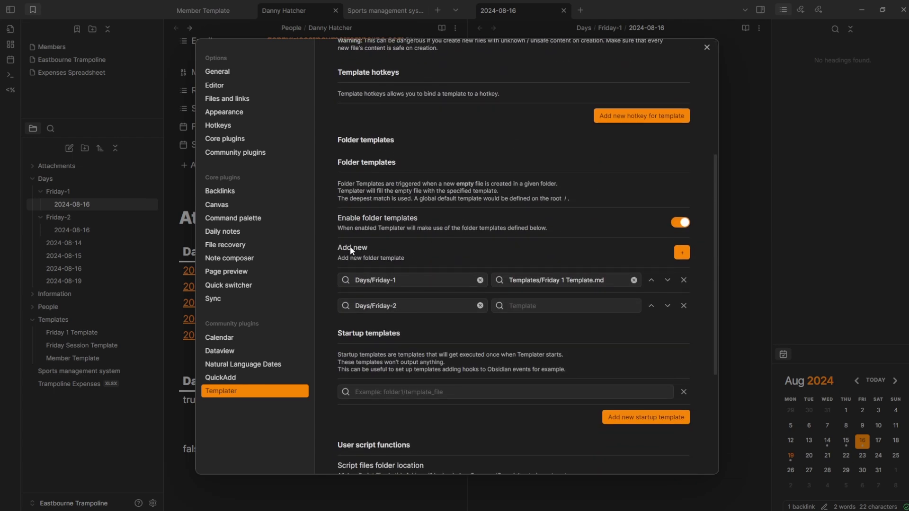
pyautogui.click(402, 280)
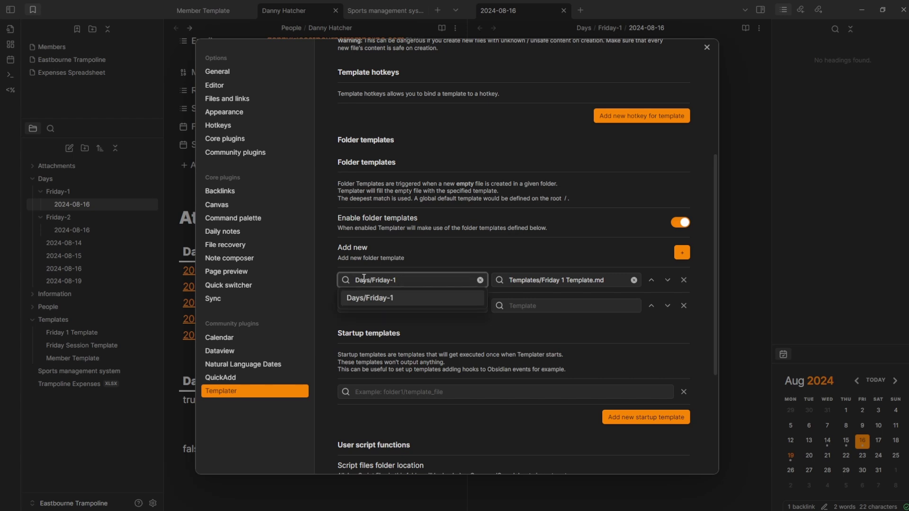
pyautogui.click(439, 262)
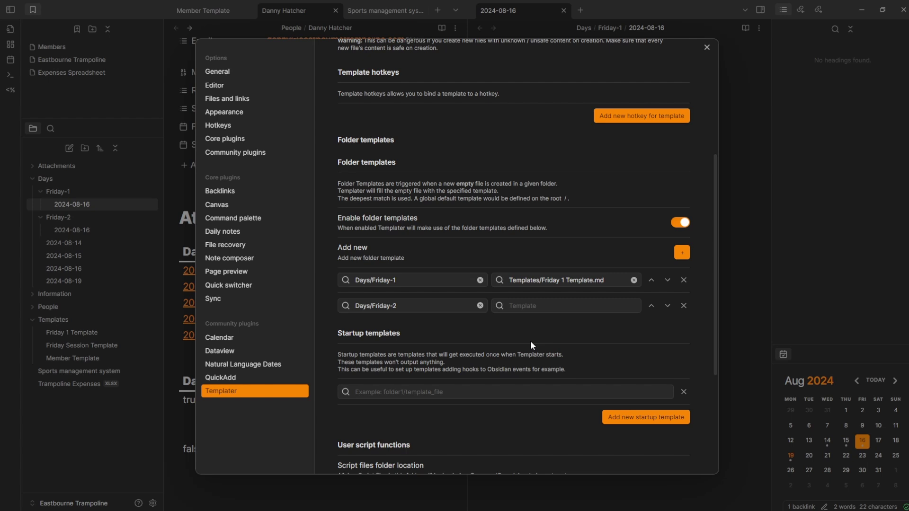
# - Open the Friday 1 Template note and go to its attendance field
pyautogui.press('Escape')
pyautogui.click(74, 333)
pyautogui.click(570, 203)
pyautogui.click(569, 162)
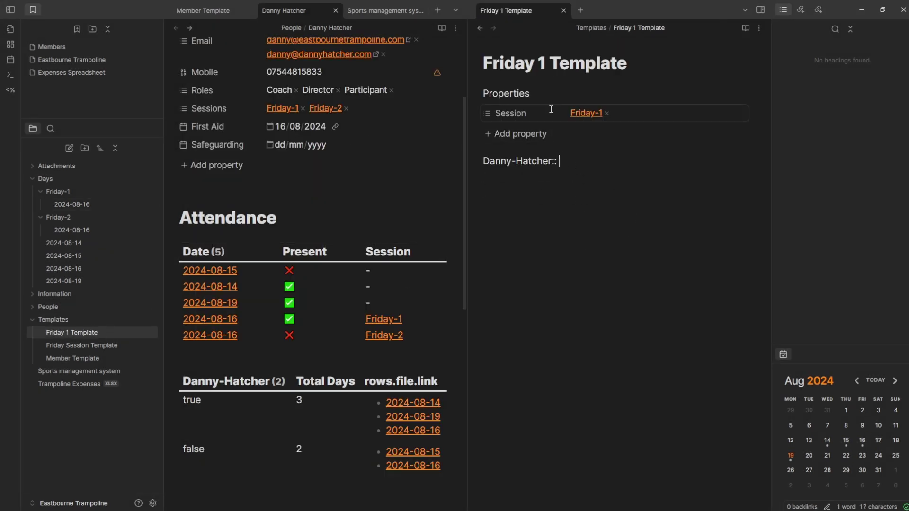
# - Show the Friday Session Template in Source mode and inspect its [[Days/Friday-1/<%tp.file.title%>|Session 1]] link
pyautogui.click(92, 350)
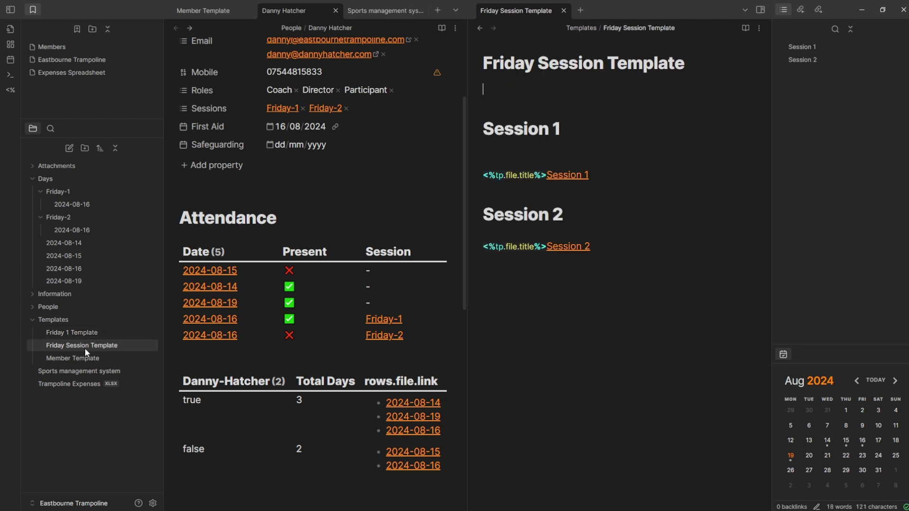
pyautogui.click(610, 176)
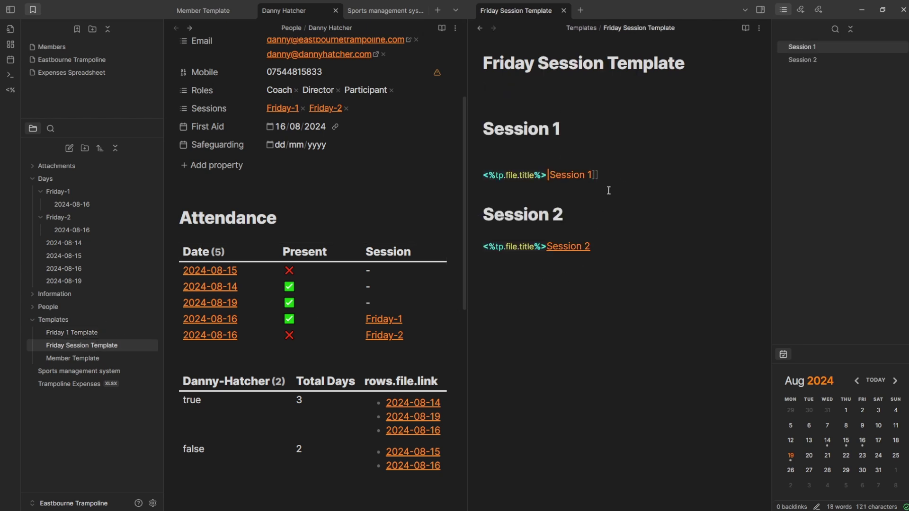
pyautogui.click(759, 28)
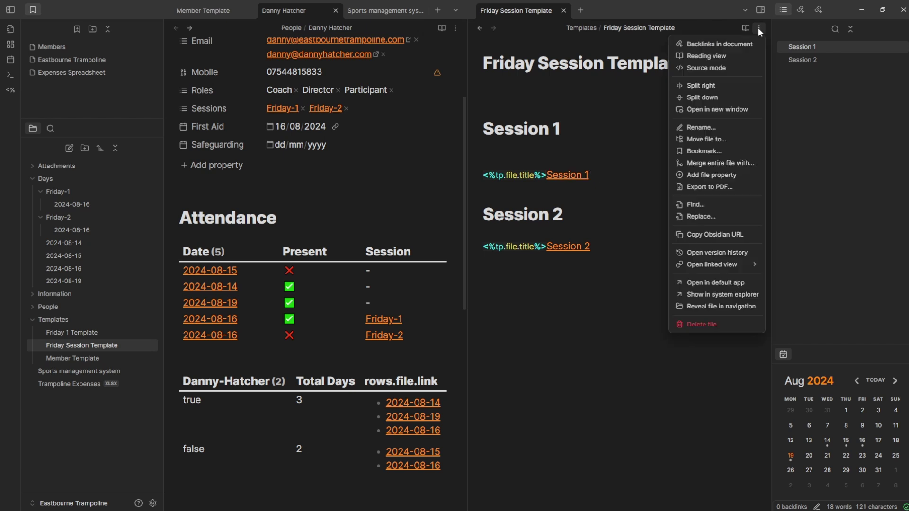
pyautogui.click(728, 69)
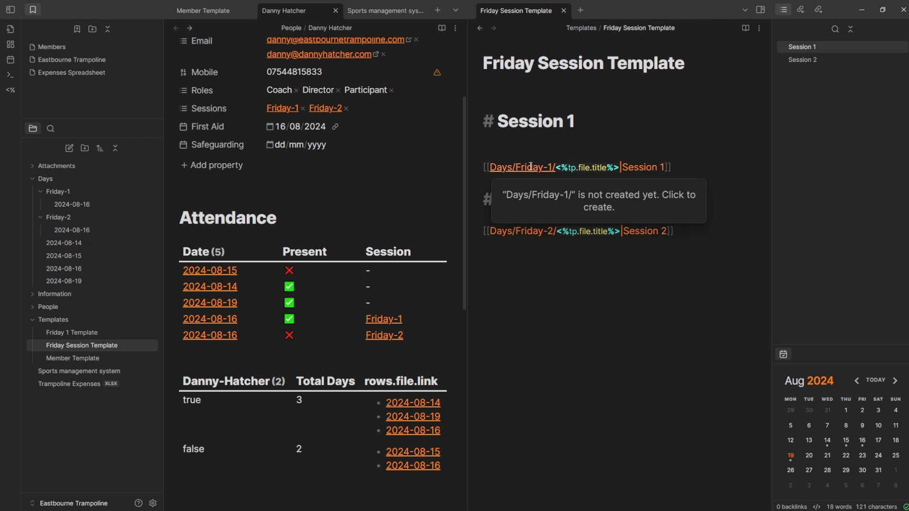
pyautogui.moveTo(555, 167); pyautogui.dragTo(619, 168)
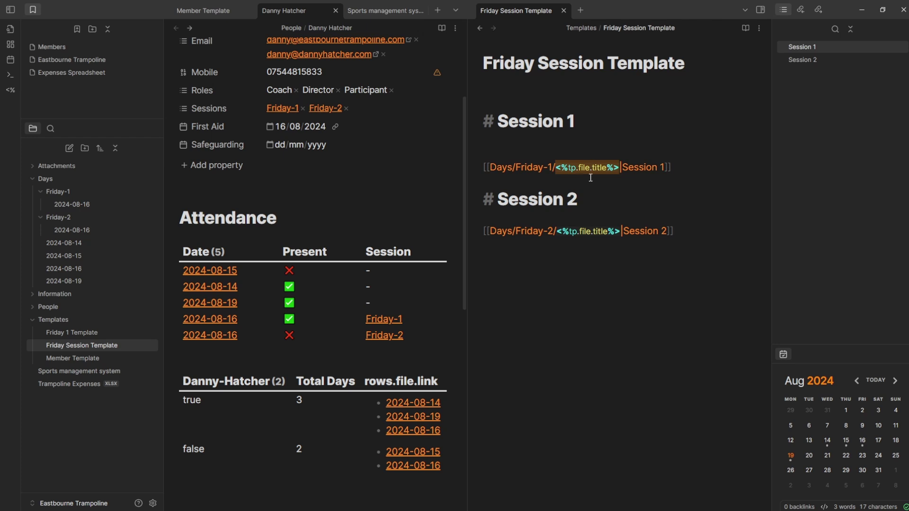
pyautogui.click(505, 63)
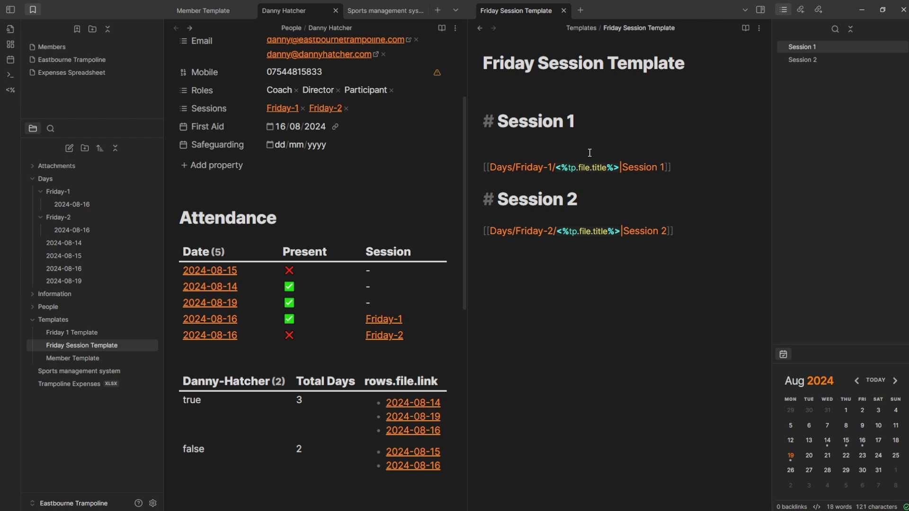
pyautogui.moveTo(638, 162)
pyautogui.hotkey('ctrl', ',')
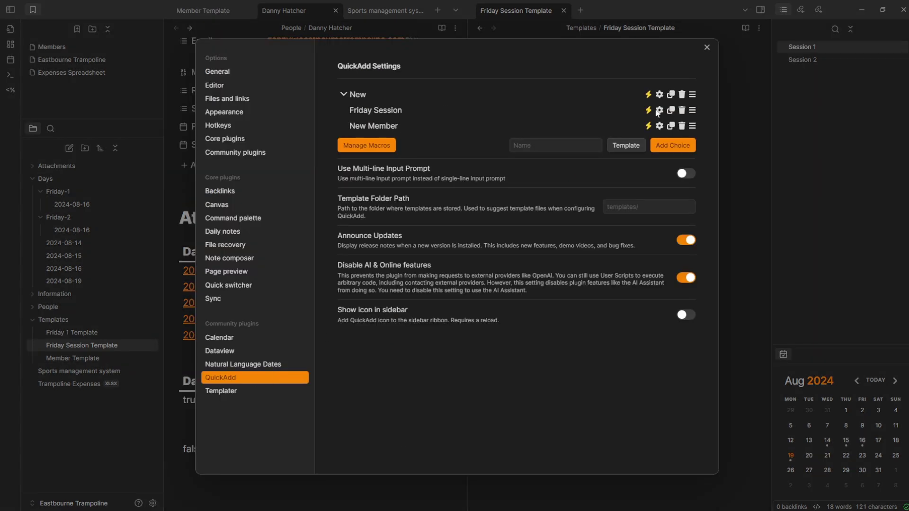
pyautogui.click(658, 110)
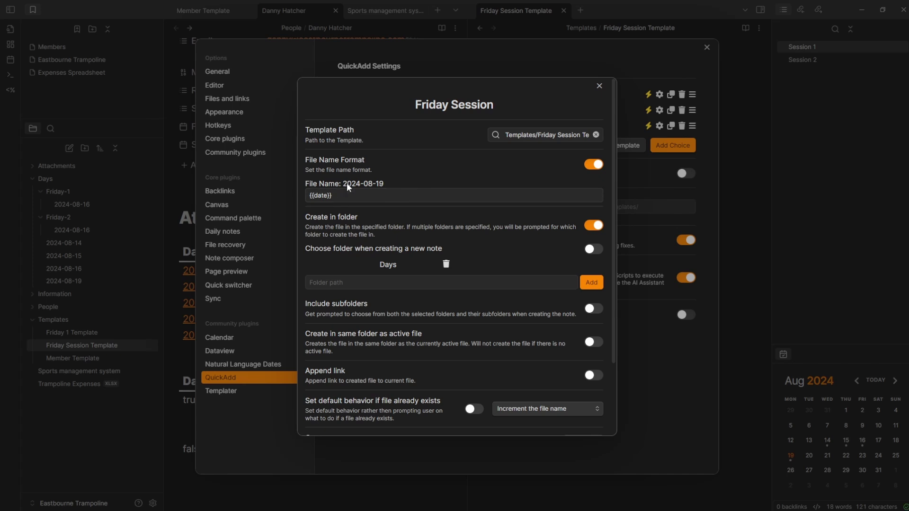
pyautogui.press('Escape')
pyautogui.press('Escape')
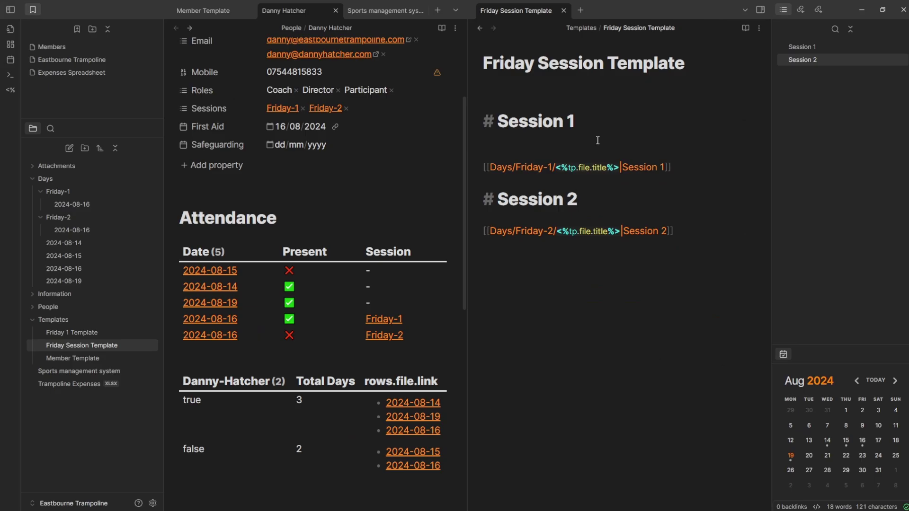
# - Run QuickAdd's Friday Session choice to create the 2024-08-20 note in the Days folder
pyautogui.hotkey('ctrl', 'q')
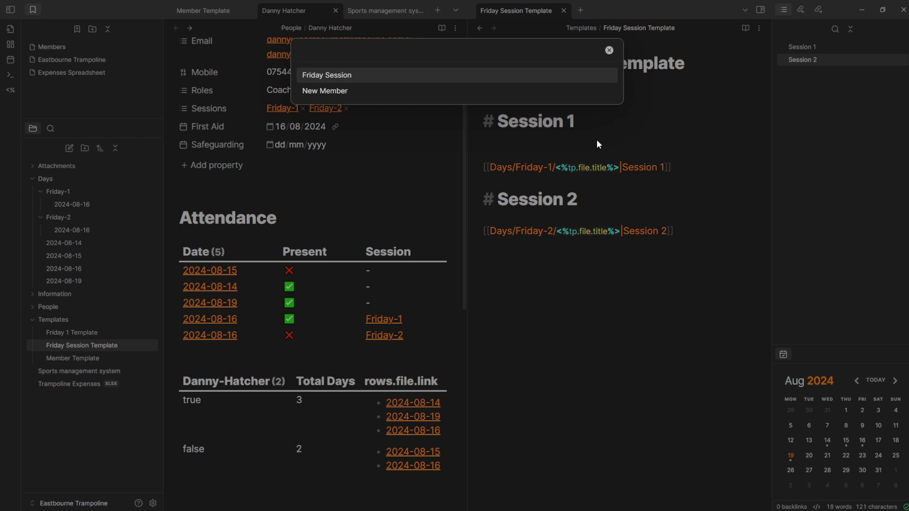
pyautogui.press('Return')
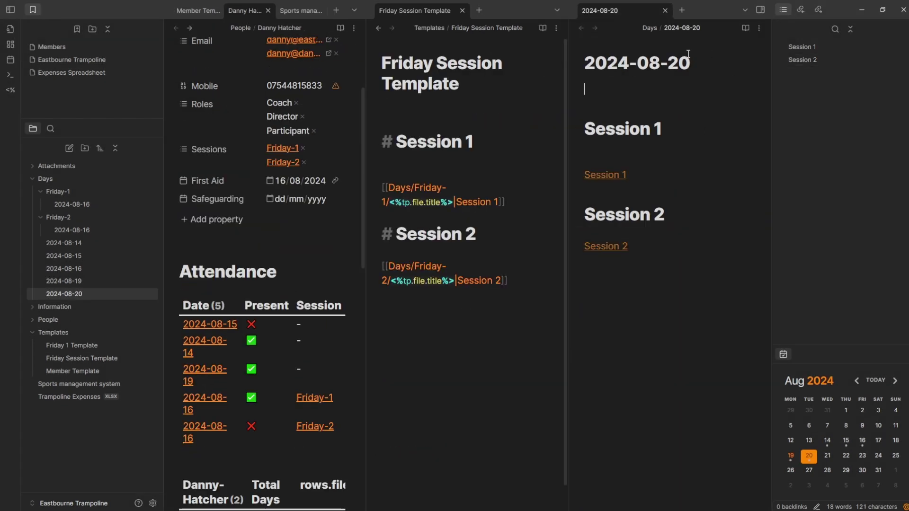
pyautogui.doubleClick(678, 63)
pyautogui.click(652, 85)
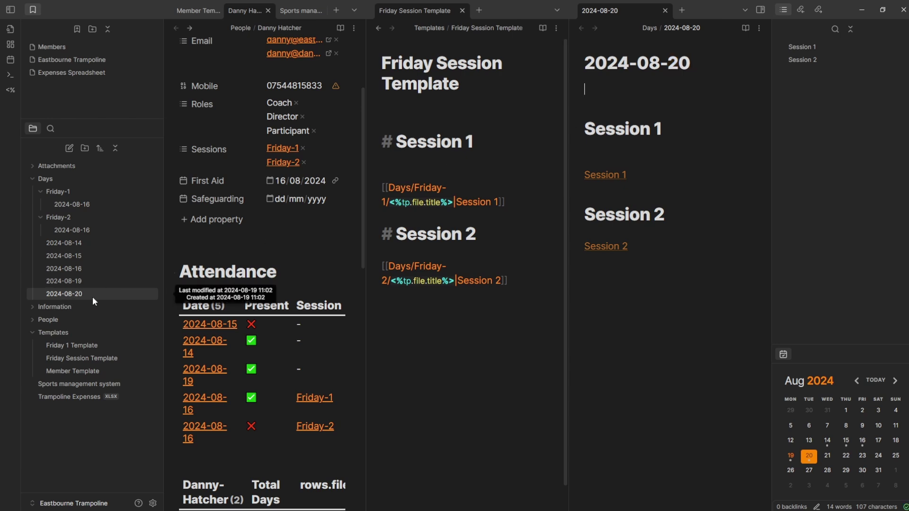
pyautogui.click(56, 180)
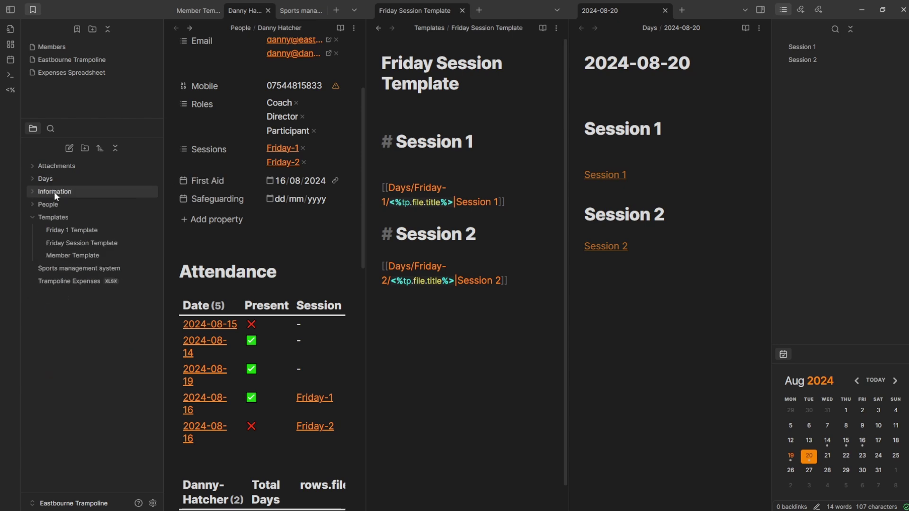
pyautogui.click(51, 180)
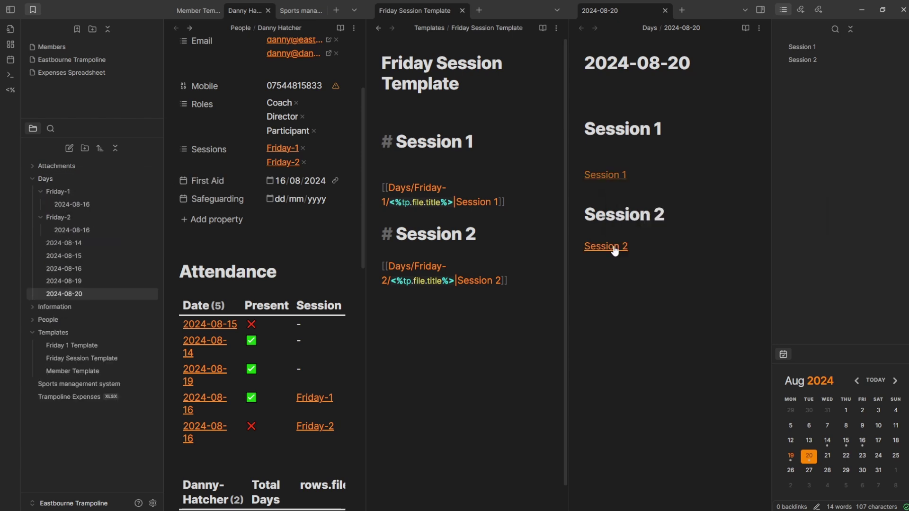
# - Create the Friday-1 2024-08-20 note, mark the first member true, and close the template pane
pyautogui.click(608, 175)
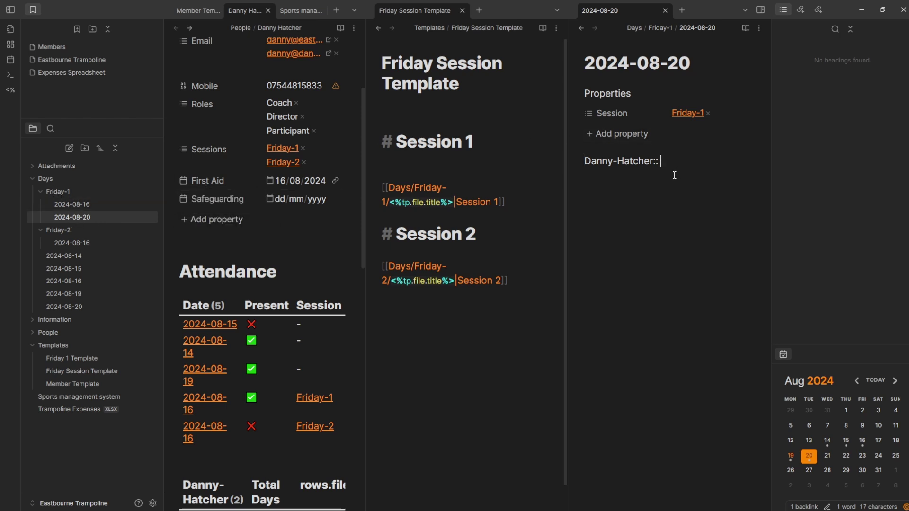
pyautogui.write('true')
pyautogui.press('Return')
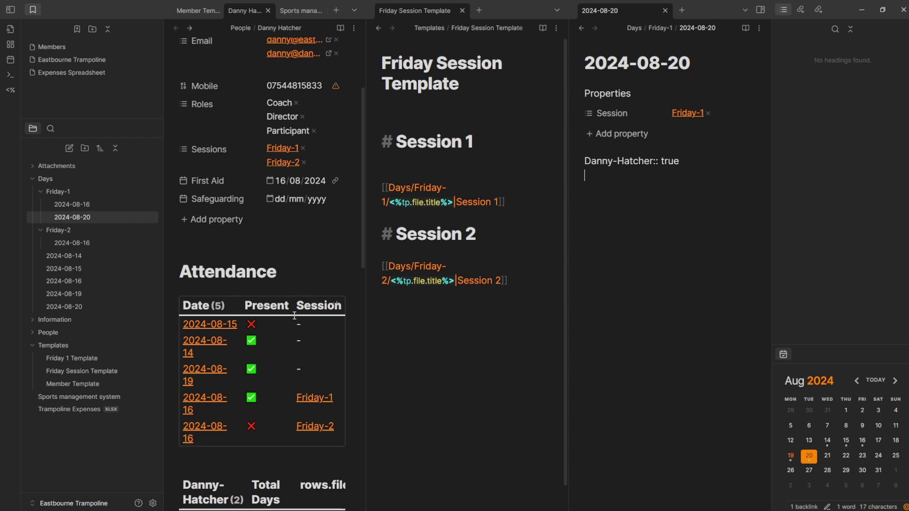
pyautogui.click(462, 10)
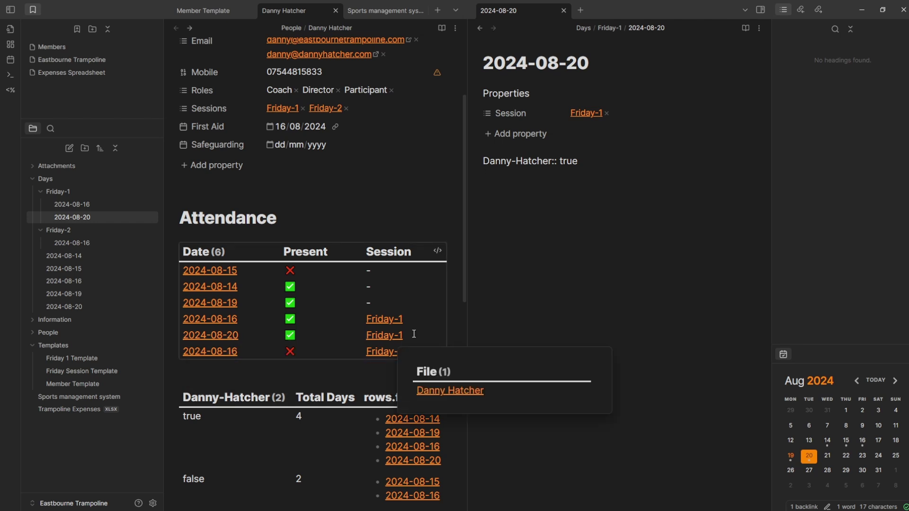
# - Go back to the 2024-08-20 day note and open Friday 1 Template in a new tab
pyautogui.click(480, 28)
pyautogui.press('Down')
pyautogui.press('Down')
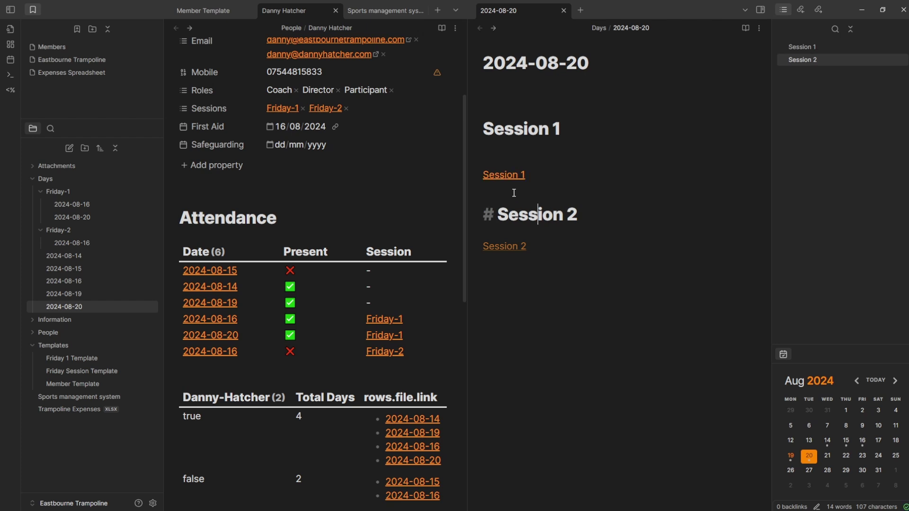
pyautogui.press('Down')
pyautogui.press('Down')
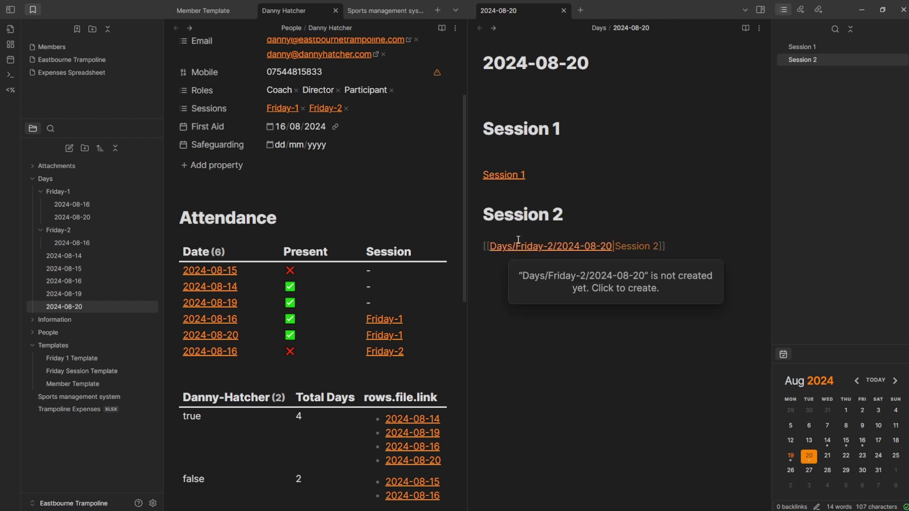
pyautogui.hotkey('ctrl', 'shift', 't')
pyautogui.click(539, 64)
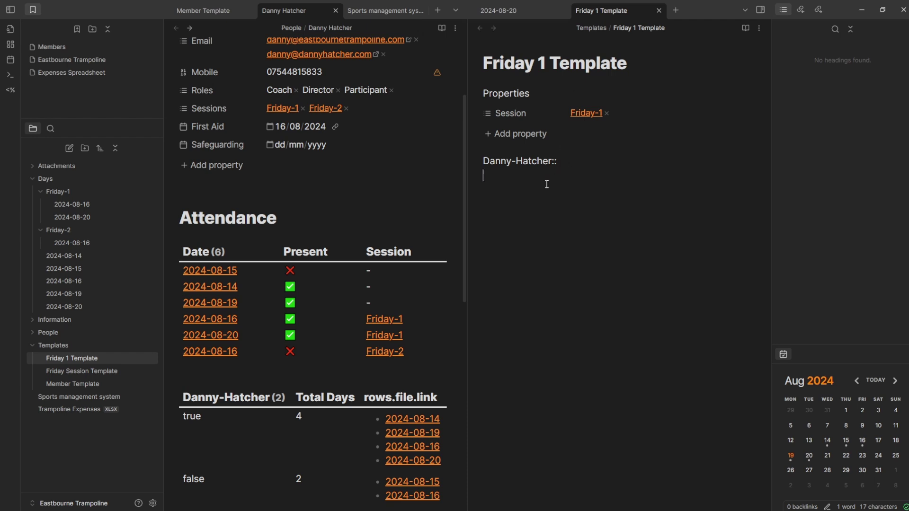
# - Check the Session 1 link's Friday-1 note, then add a second member's empty field to Friday 1 Template
pyautogui.click(492, 6)
pyautogui.click(511, 183)
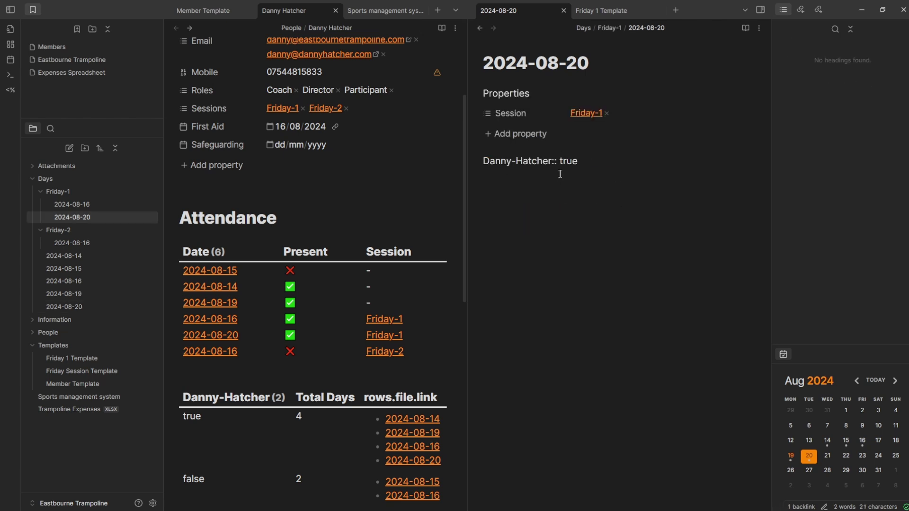
pyautogui.hotkey('ctrl', 'Tab')
pyautogui.moveTo(544, 178); pyautogui.dragTo(448, 180)
pyautogui.click(517, 188)
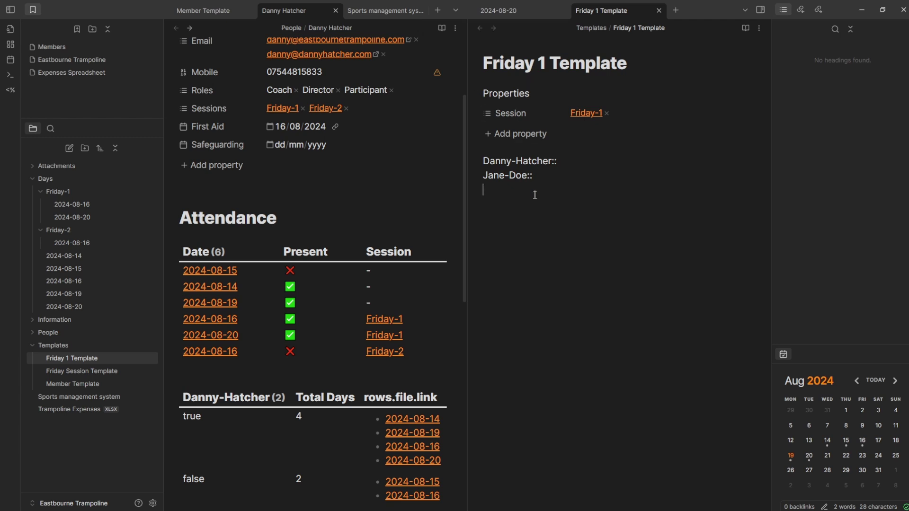
# - Close the Friday 1 Template tab and restore the 2024-08-20 day note with its session links
pyautogui.middleClick(589, 11)
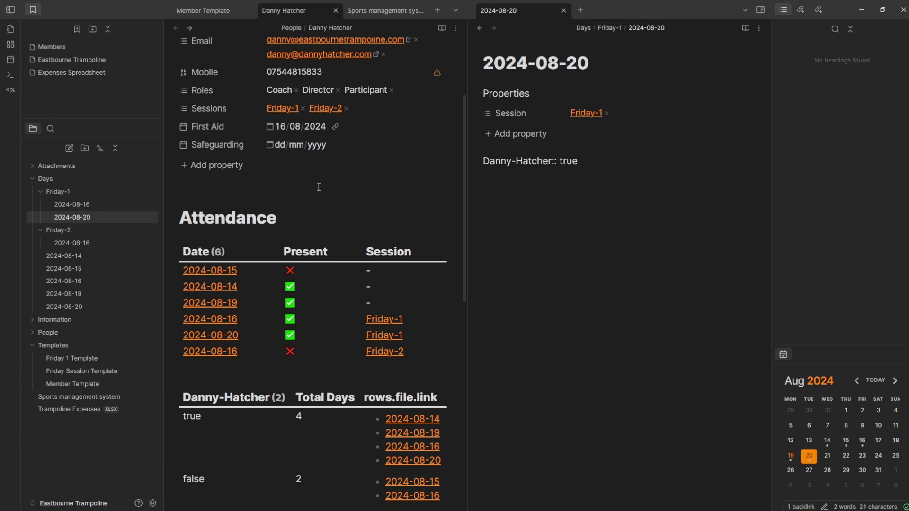
pyautogui.hotkey('alt', 'e')
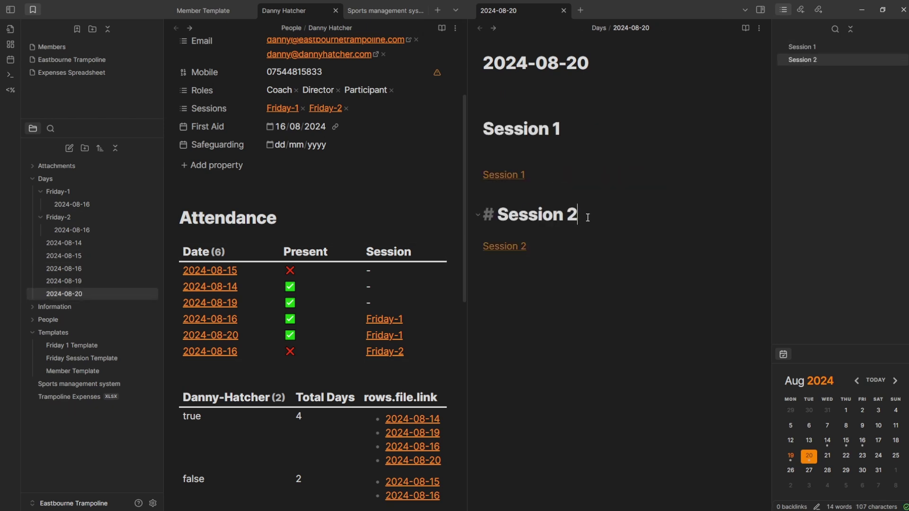
pyautogui.press('Return')
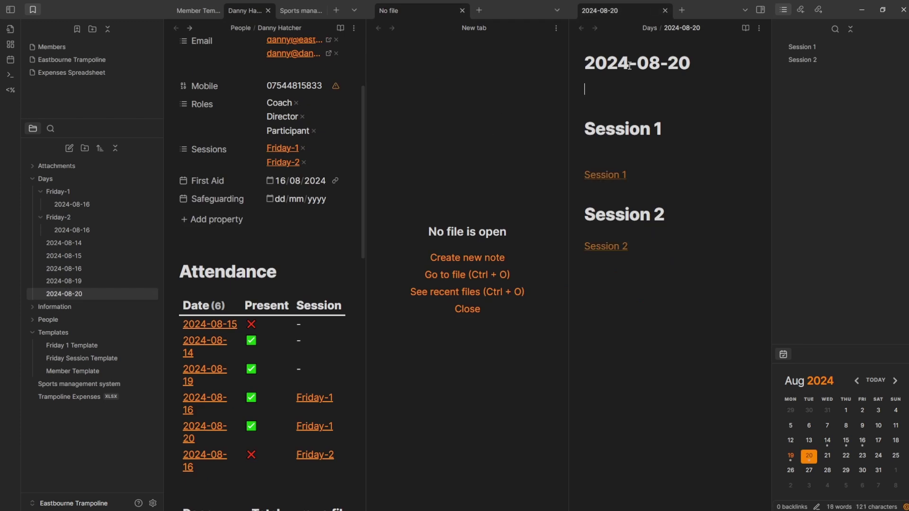
# - Create the Friday-1 2024-08-20 note from Session 1 and change the first member's value to false
pyautogui.click(615, 174)
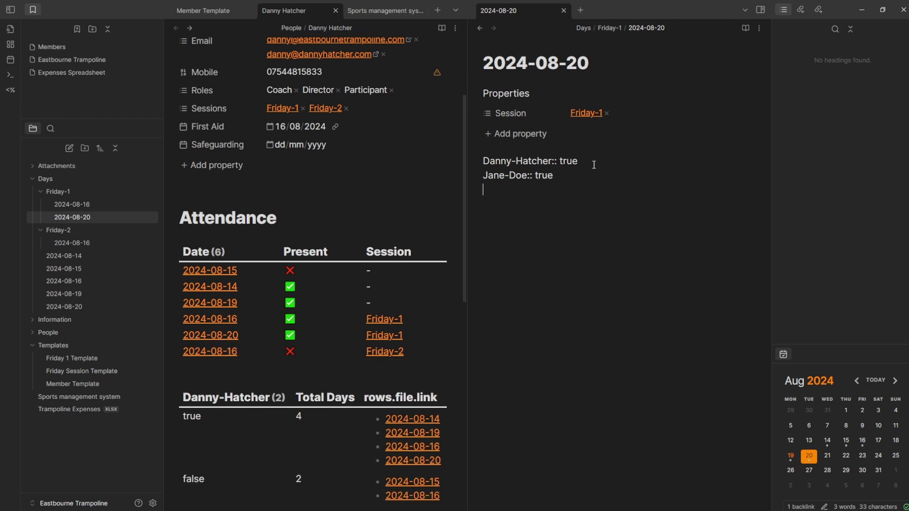
pyautogui.press('BackSpace')
pyautogui.press('BackSpace')
pyautogui.press('BackSpace')
pyautogui.press('BackSpace')
pyautogui.write('false')
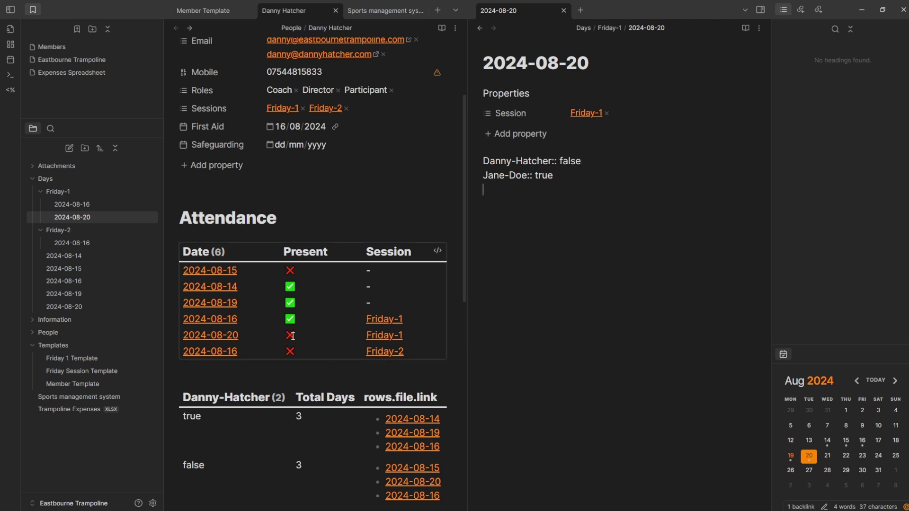
# - Edit the Attendance query to sort file.name desc so 2024-08-20 is listed first
pyautogui.click(273, 324)
pyautogui.moveTo(260, 322); pyautogui.dragTo(185, 320)
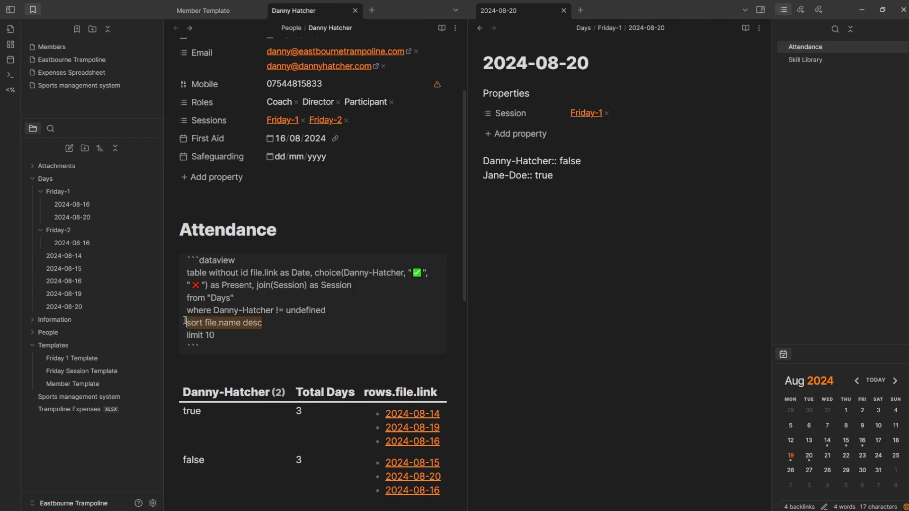
pyautogui.click(198, 323)
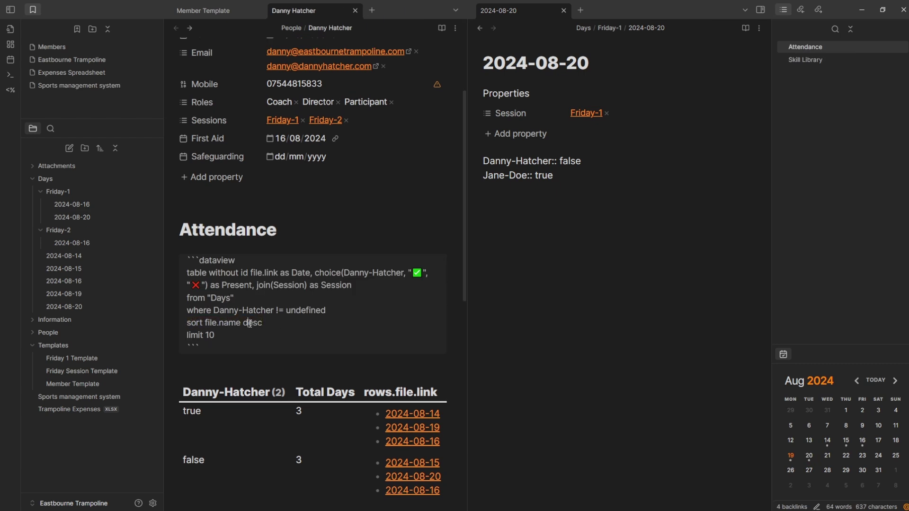
pyautogui.click(260, 243)
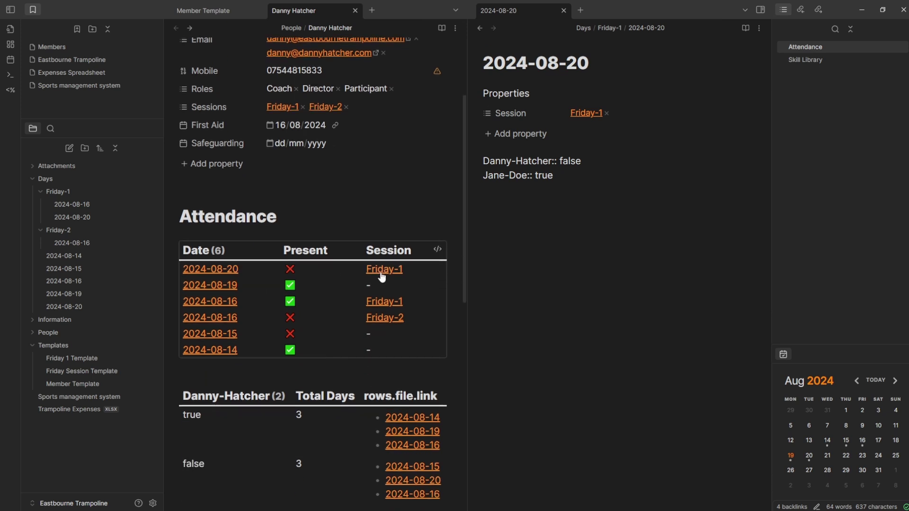
pyautogui.click(574, 204)
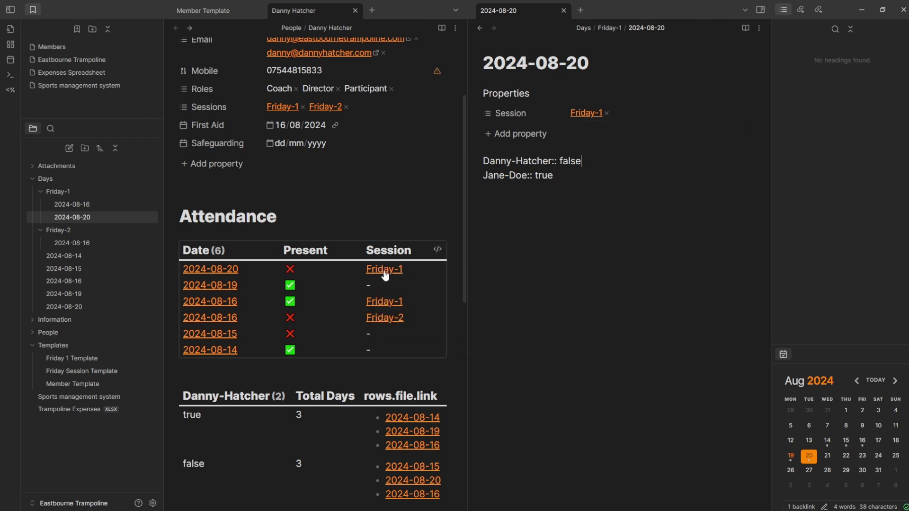
pyautogui.moveTo(385, 275)
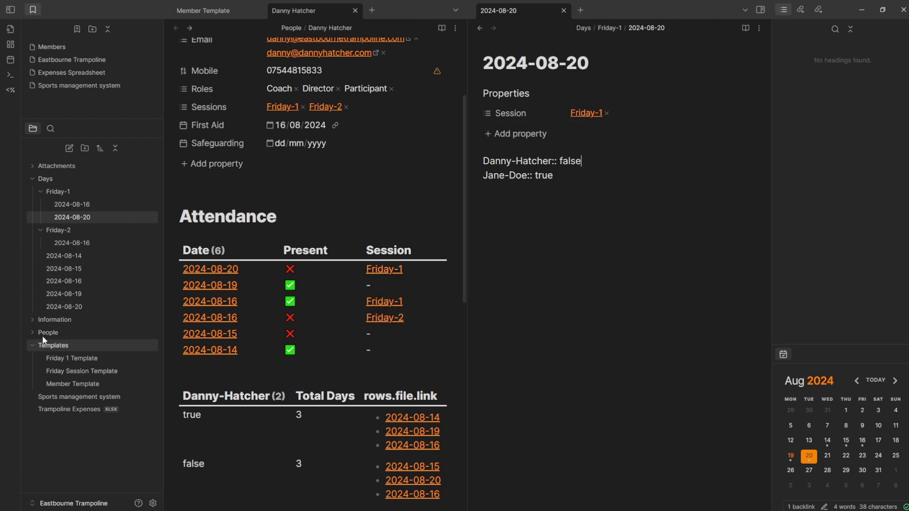
# - Open Information > Sessions > Friday-1 and view its member Dataview table
pyautogui.click(55, 321)
pyautogui.click(63, 334)
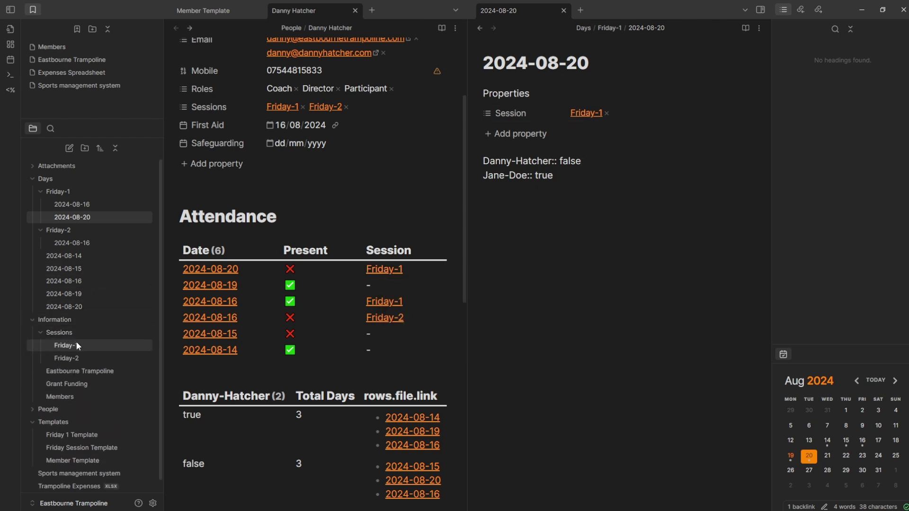
pyautogui.click(75, 343)
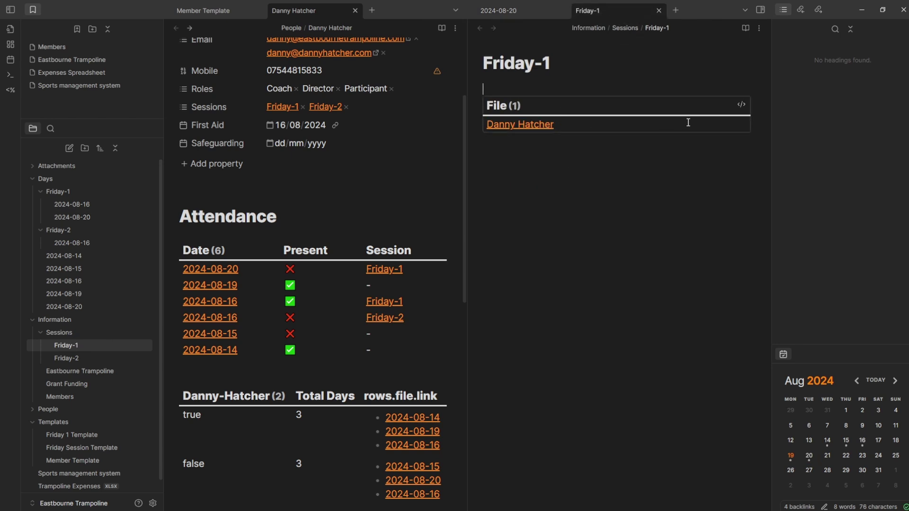
pyautogui.click(741, 104)
pyautogui.click(552, 132)
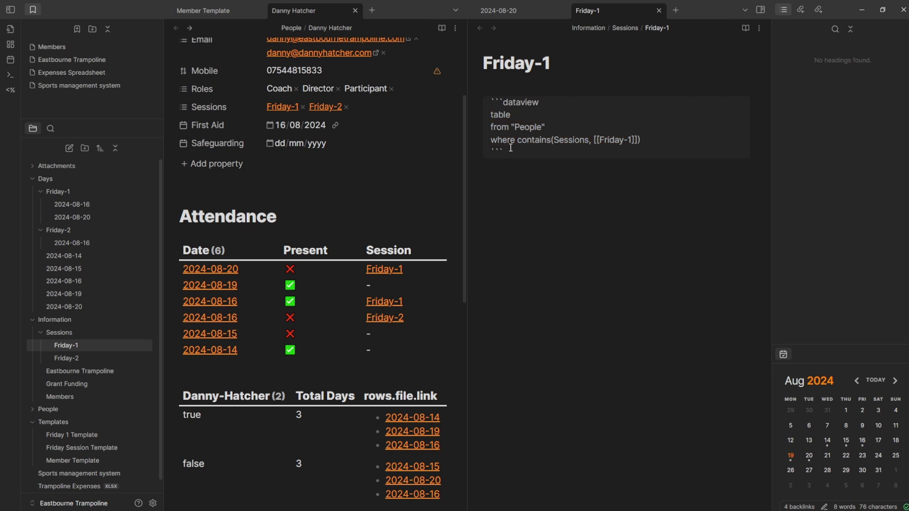
pyautogui.click(593, 207)
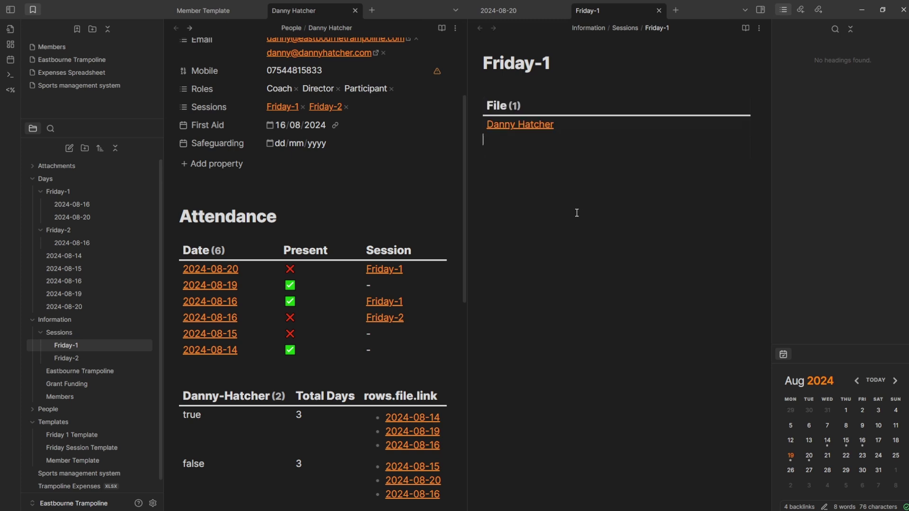
# - Check the listed member's note, then choose New Member from the QuickAdd list
pyautogui.click(525, 124)
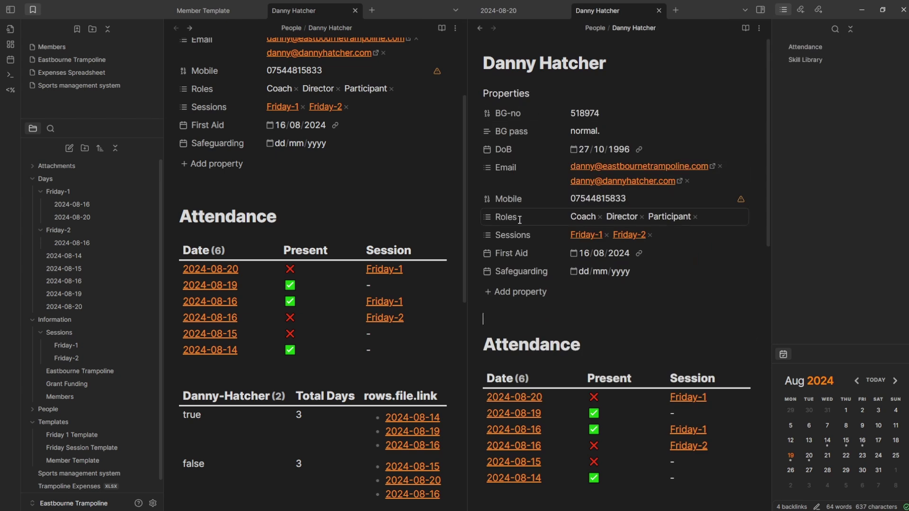
pyautogui.click(479, 28)
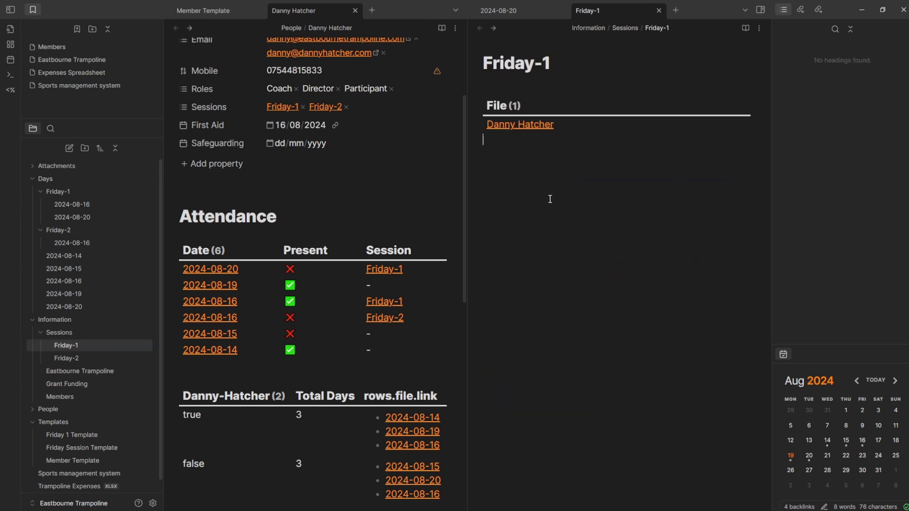
pyautogui.hotkey('alt', 'e')
pyautogui.press('Down')
# - Run New Member and enter the new member's name to create their note
pyautogui.press('Return')
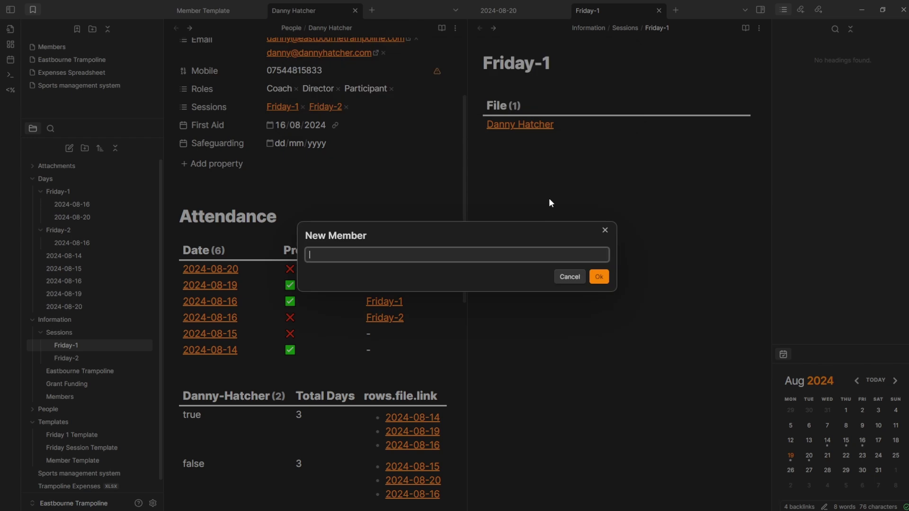
pyautogui.write('Jane Doe')
pyautogui.press('Return')
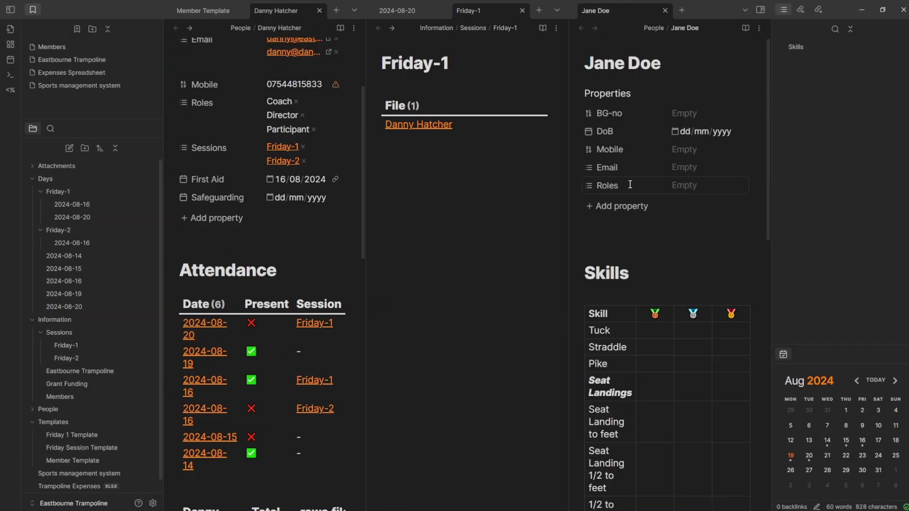
# - Add a Sessions property set to Friday-1 and confirm Friday-1 now lists two members
pyautogui.click(625, 206)
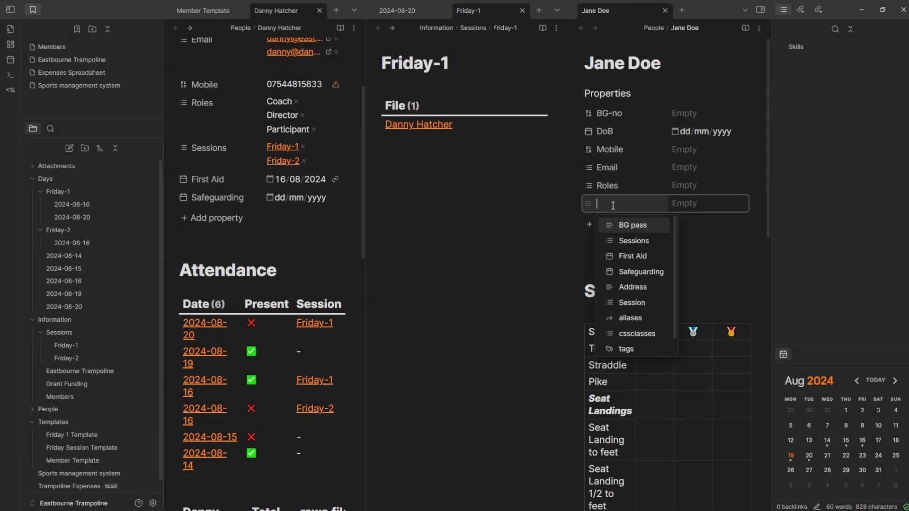
pyautogui.click(625, 240)
pyautogui.click(695, 222)
pyautogui.click(469, 199)
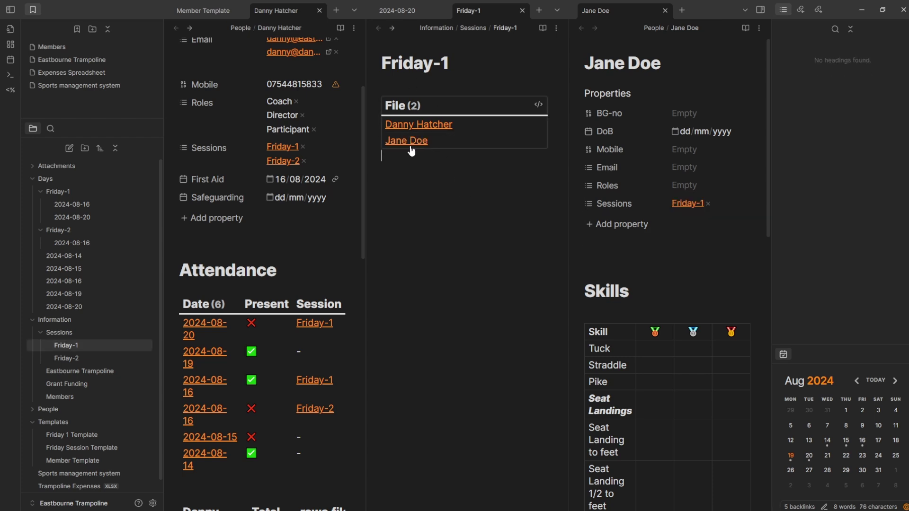
pyautogui.moveTo(409, 142)
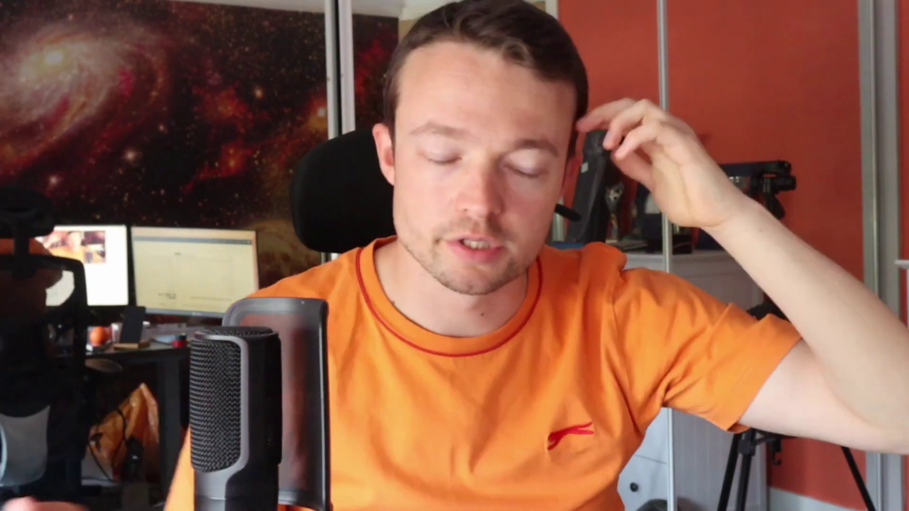